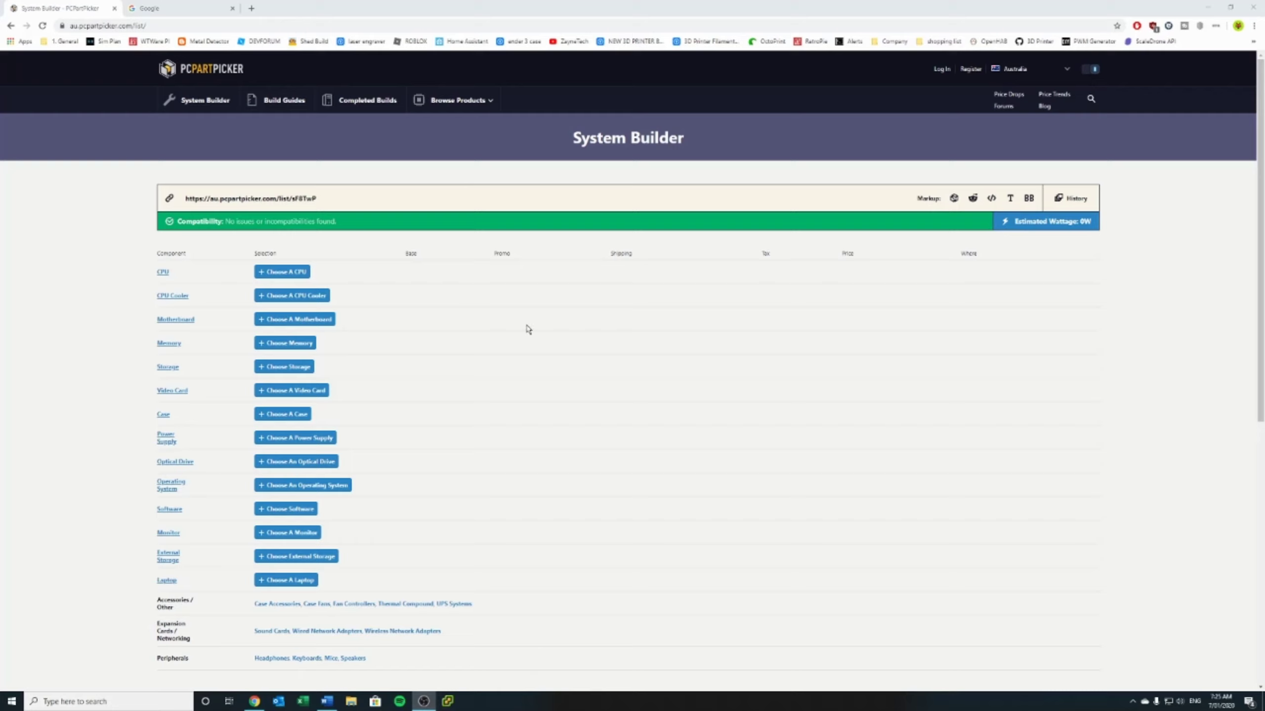
# Look through the build guides, covering the gaming/streaming and gaming desktop categories.
pyautogui.click(277, 100)
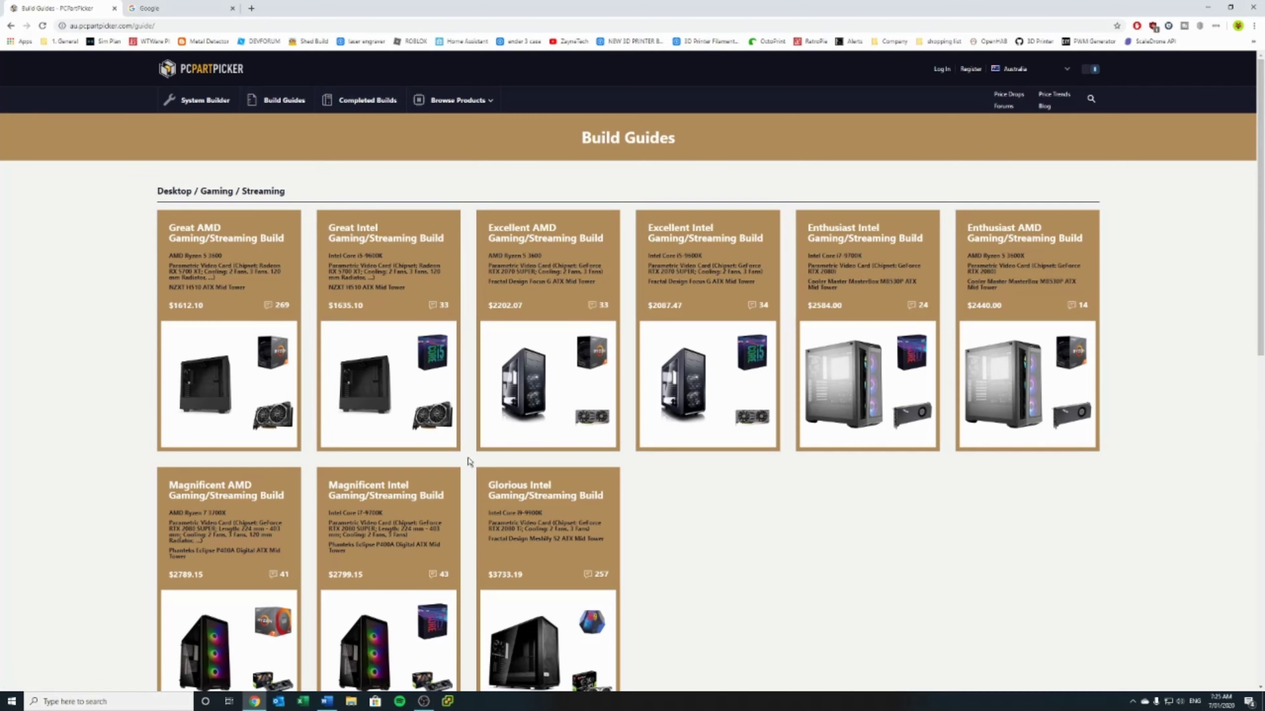
pyautogui.scroll(-8, 468, 461)
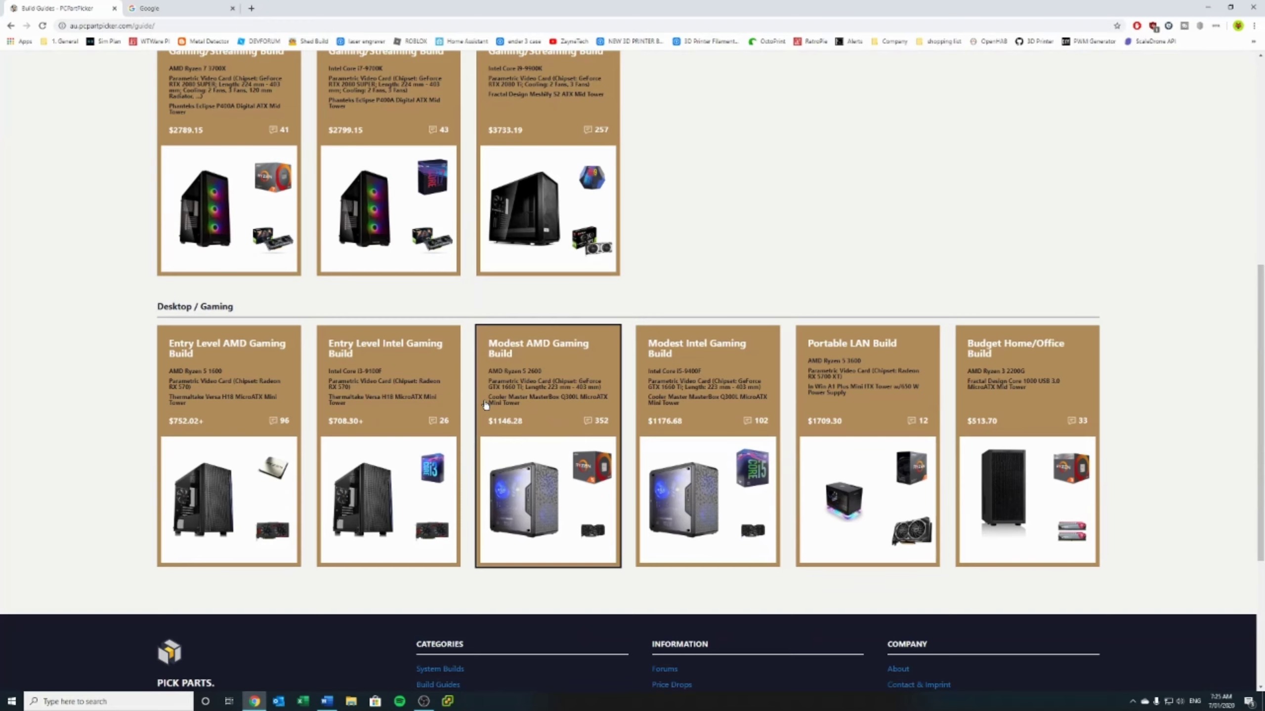
pyautogui.scroll(5, 678, 234)
pyautogui.scroll(4, 677, 233)
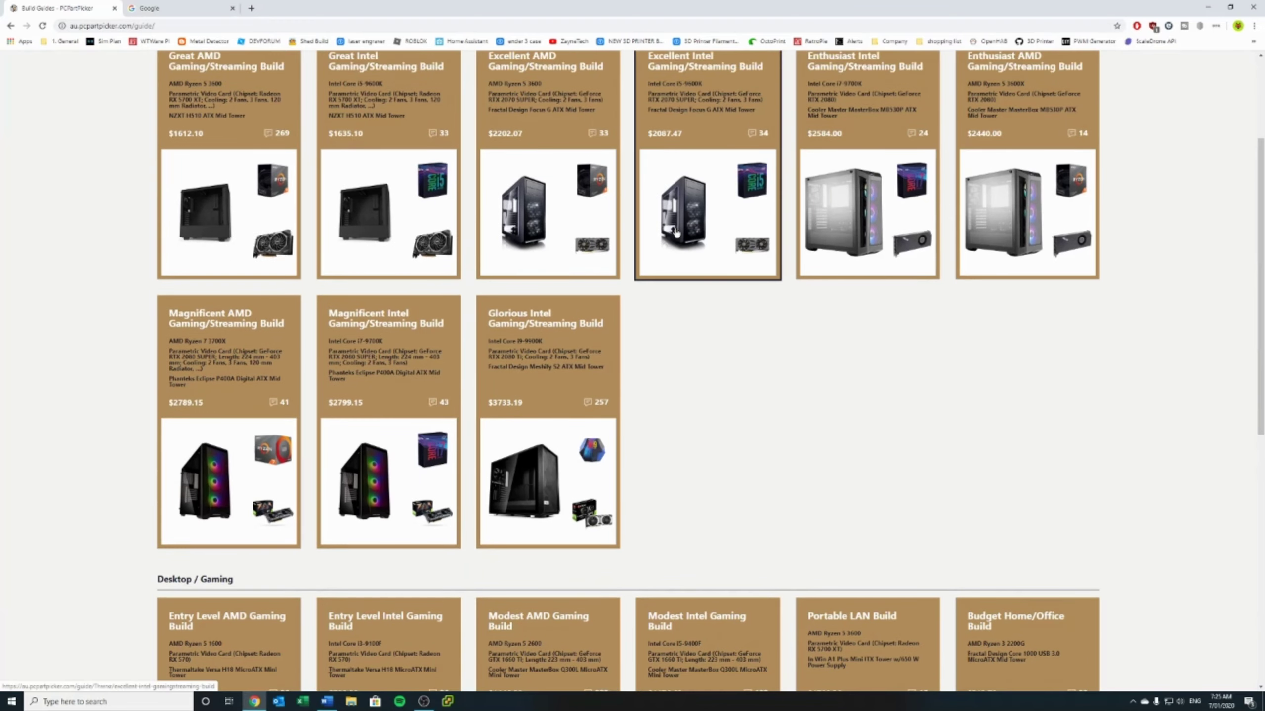
# View the list of countries available for the site's region setting.
pyautogui.click(1033, 70)
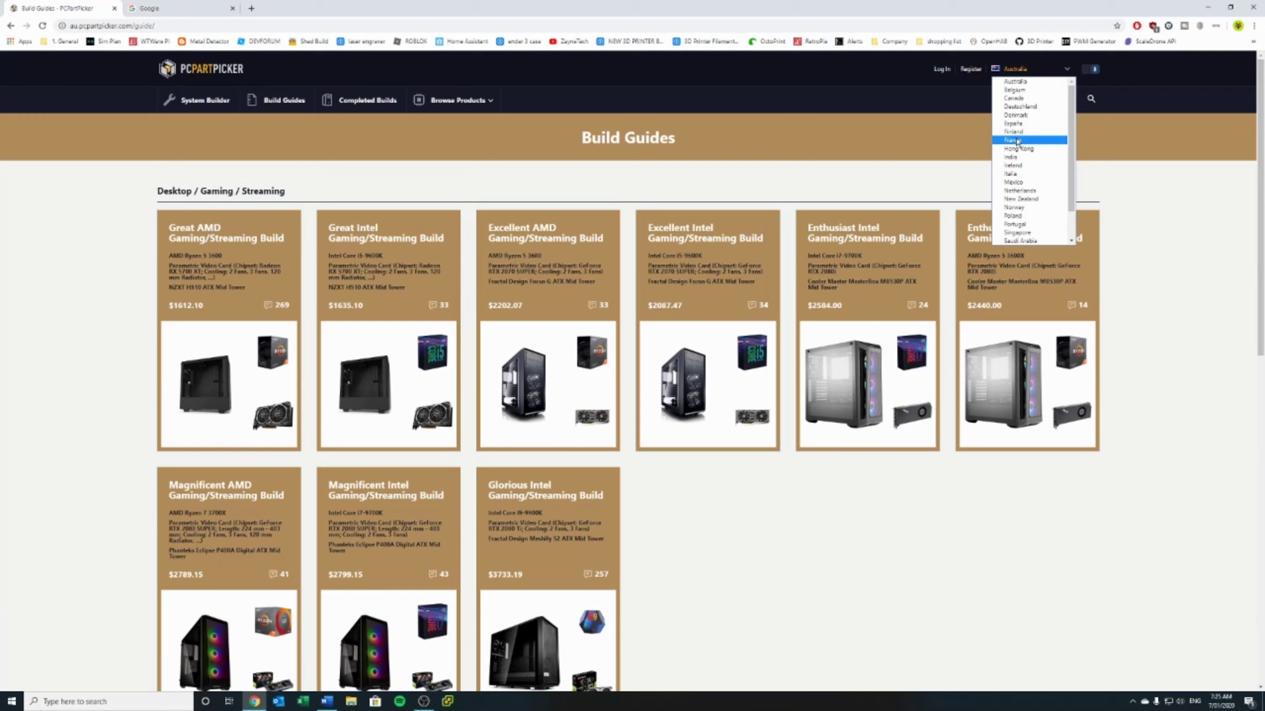
pyautogui.scroll(-1, 1042, 214)
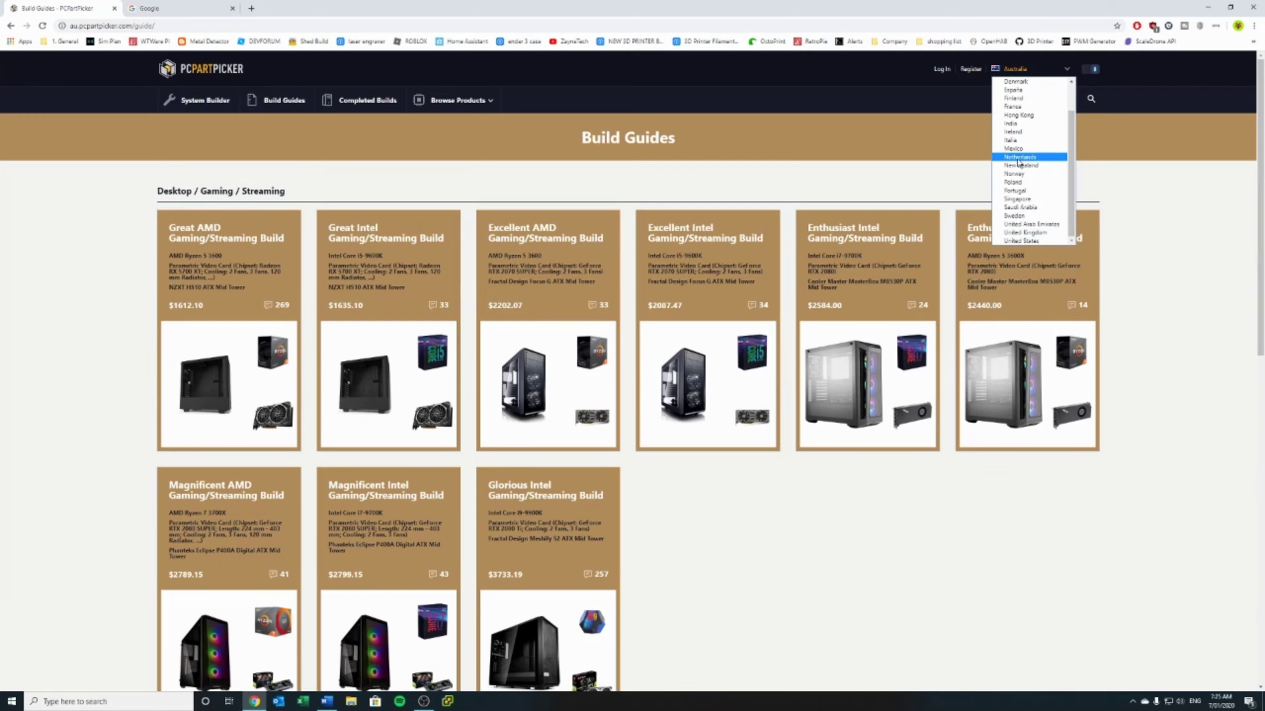
pyautogui.click(1193, 199)
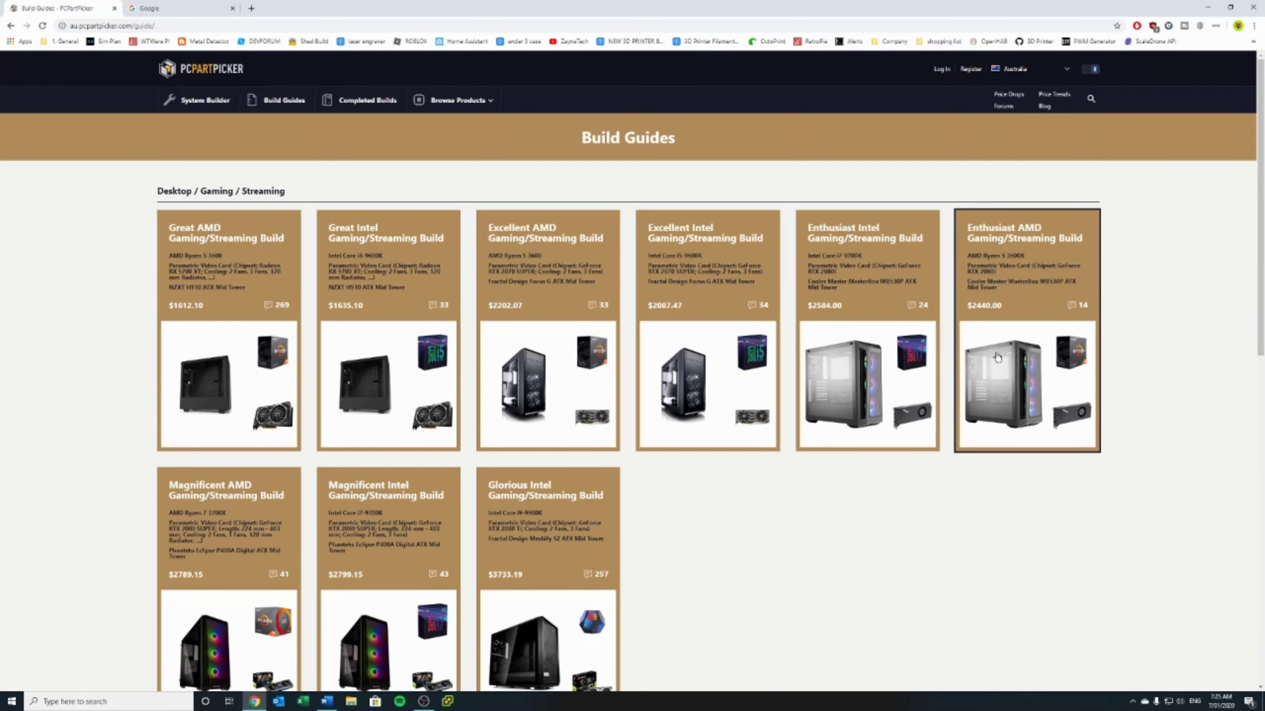
# Browse the motherboard product catalogue.
pyautogui.click(461, 102)
pyautogui.click(269, 176)
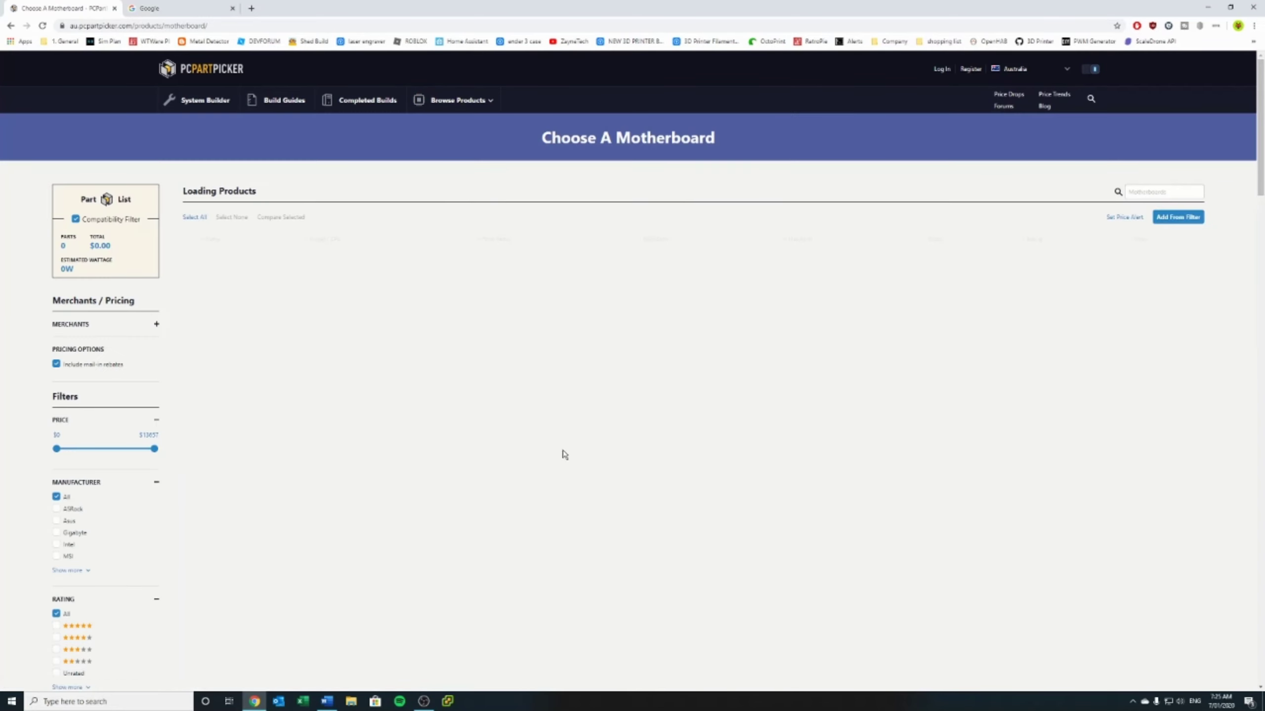
pyautogui.scroll(-10, 666, 297)
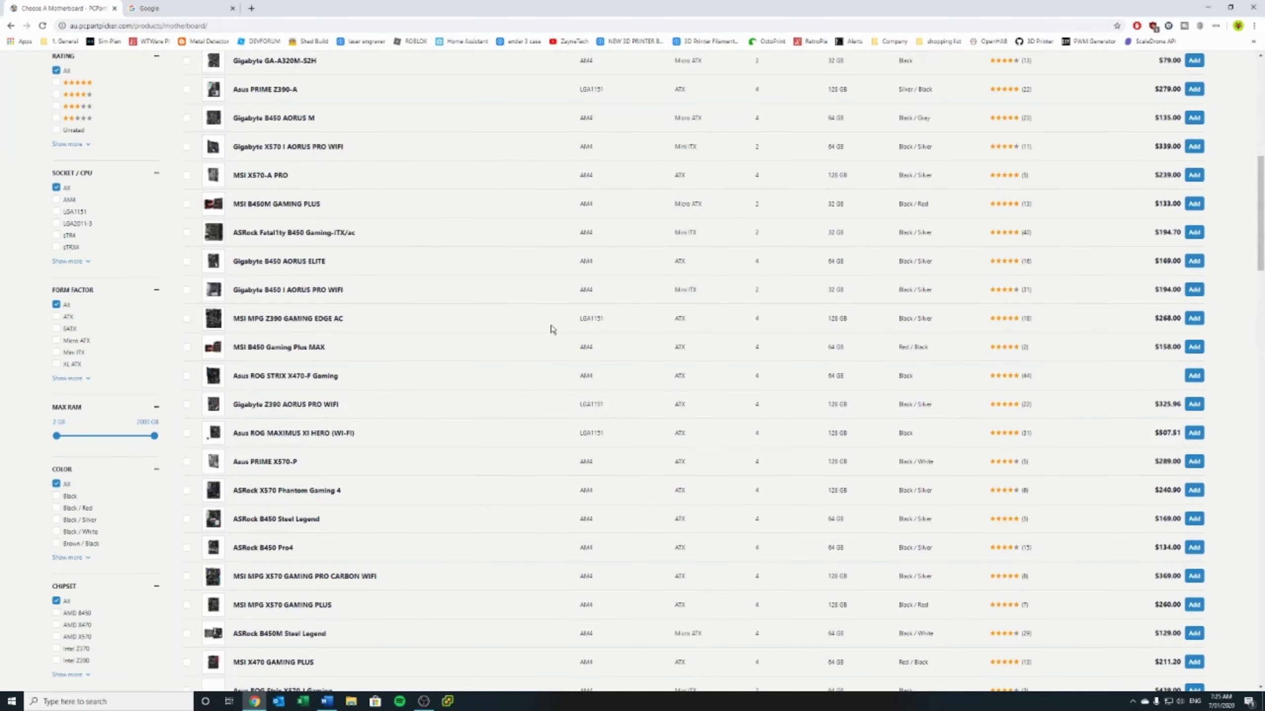
pyautogui.scroll(10, 549, 334)
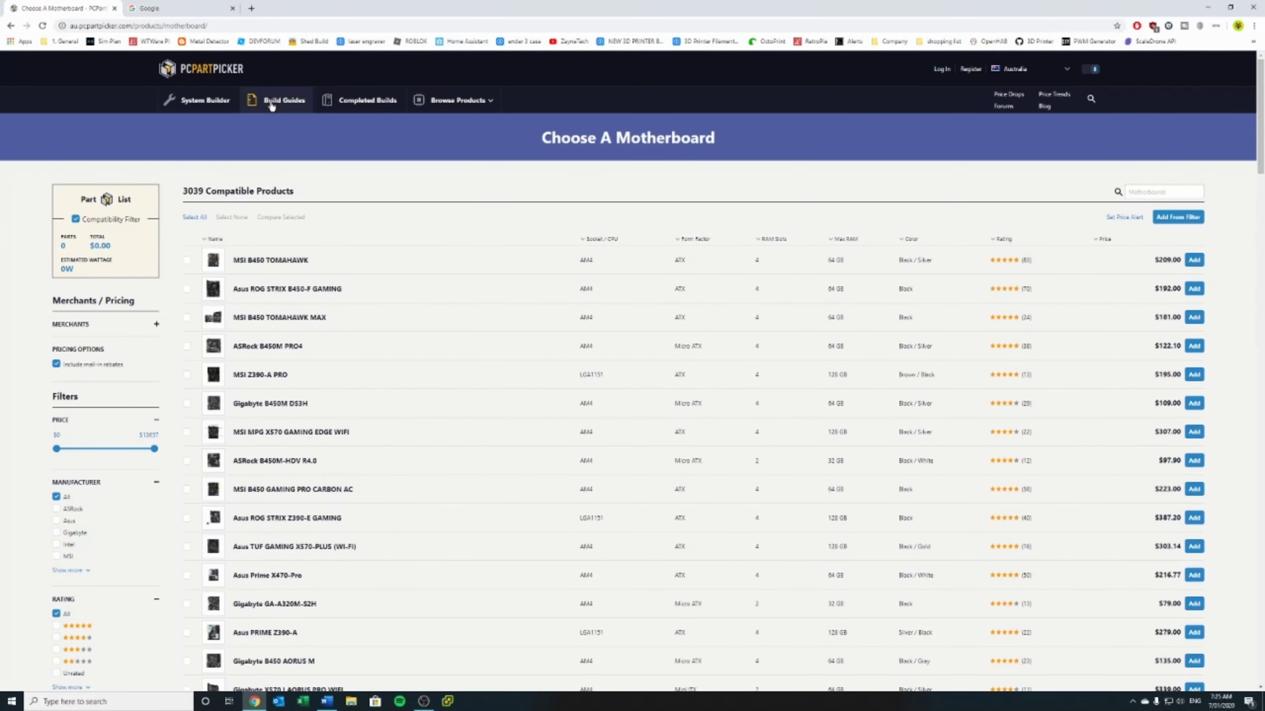
# Open the "Frosty" i7-7700K/RTX 2080 Super FTW3 Ultra build from the completed builds in a new tab.
pyautogui.click(369, 100)
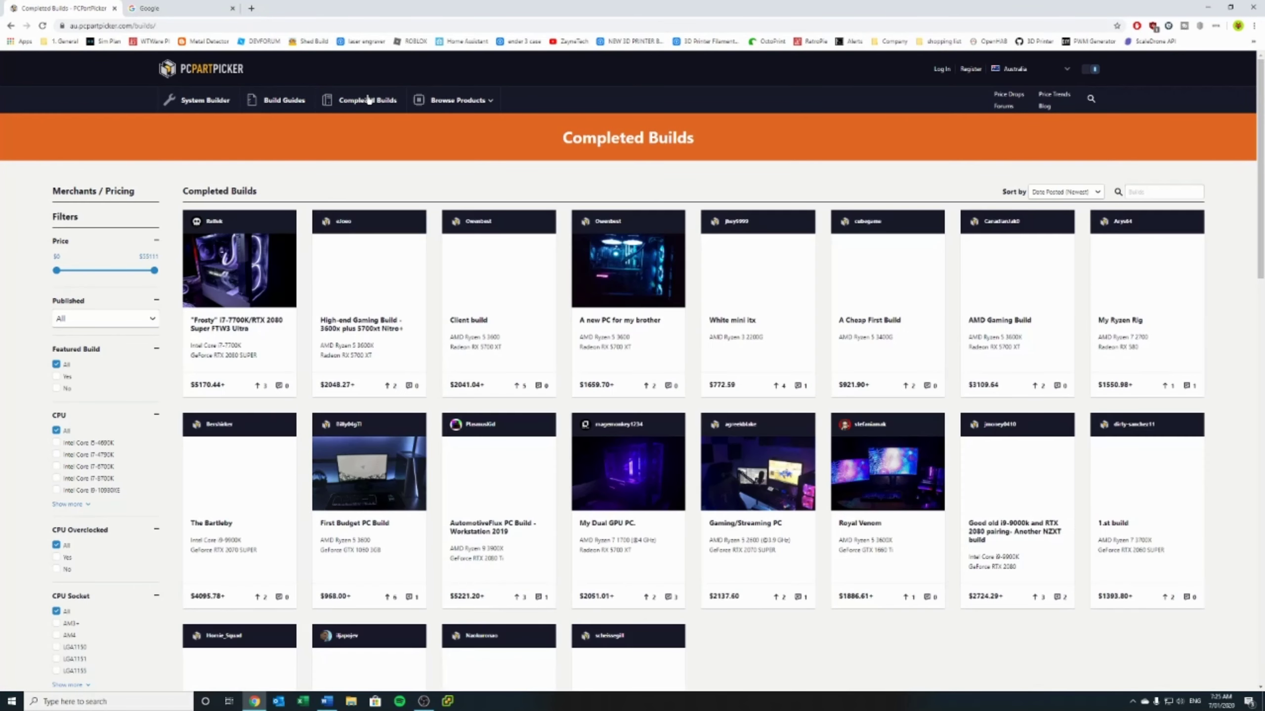
pyautogui.rightClick(250, 293)
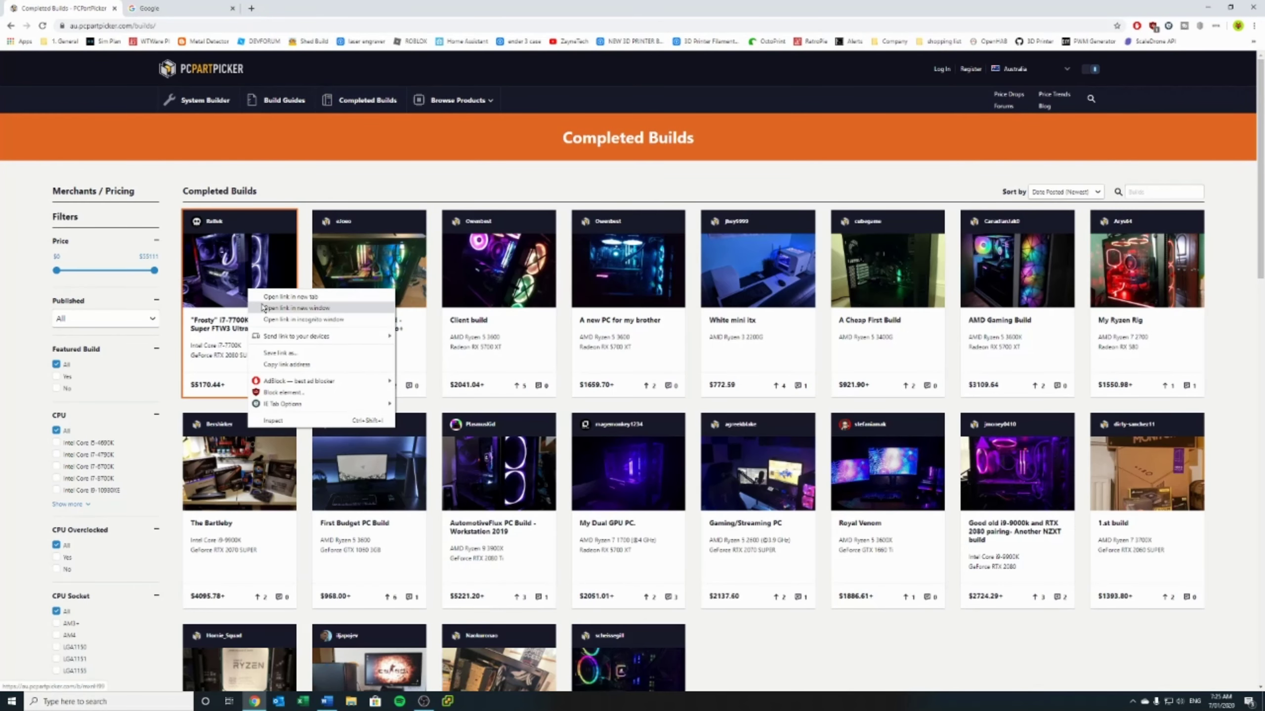
pyautogui.click(289, 297)
pyautogui.click(201, 6)
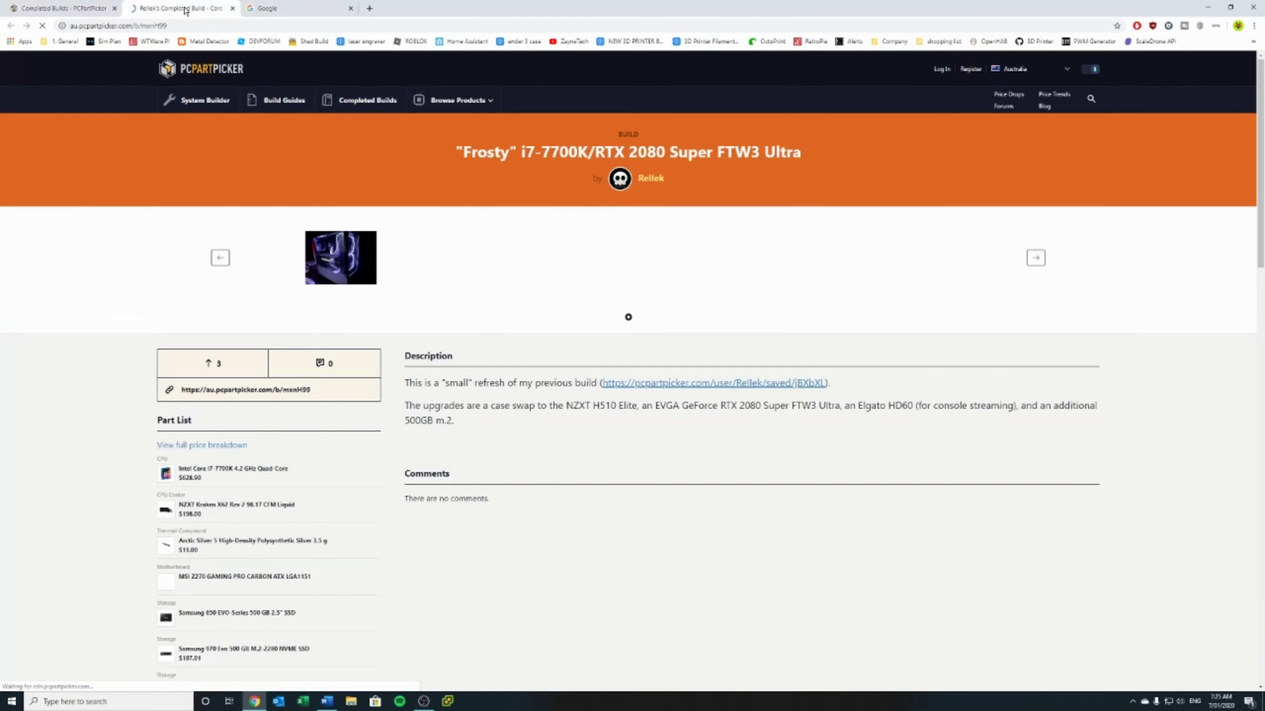
# View the photo gallery of the "Frosty" build and close its tab.
pyautogui.click(586, 281)
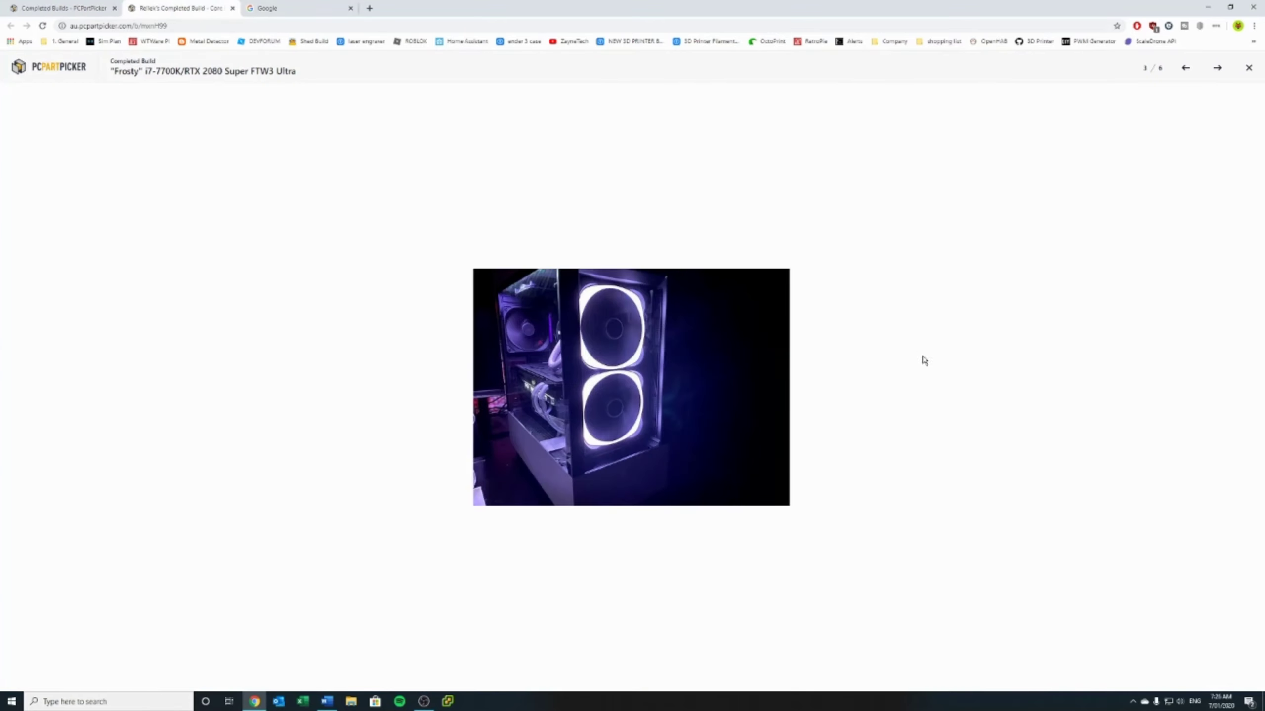
pyautogui.click(1211, 70)
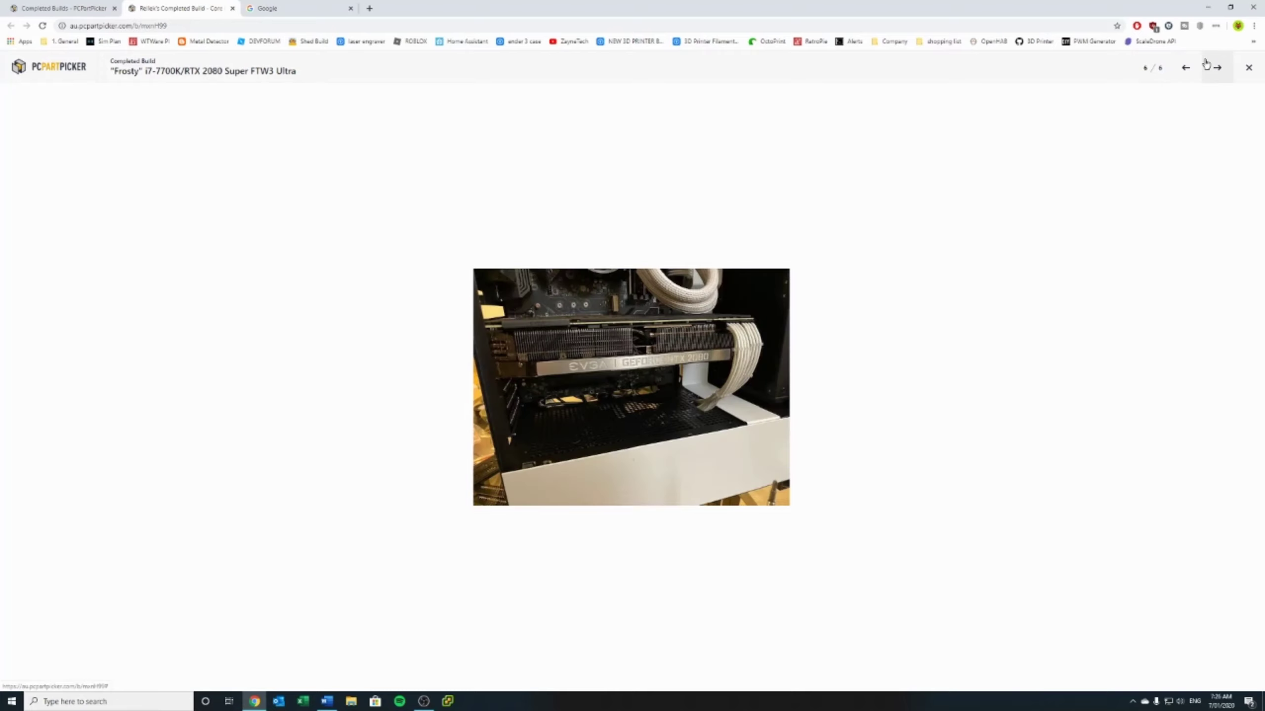
pyautogui.click(233, 8)
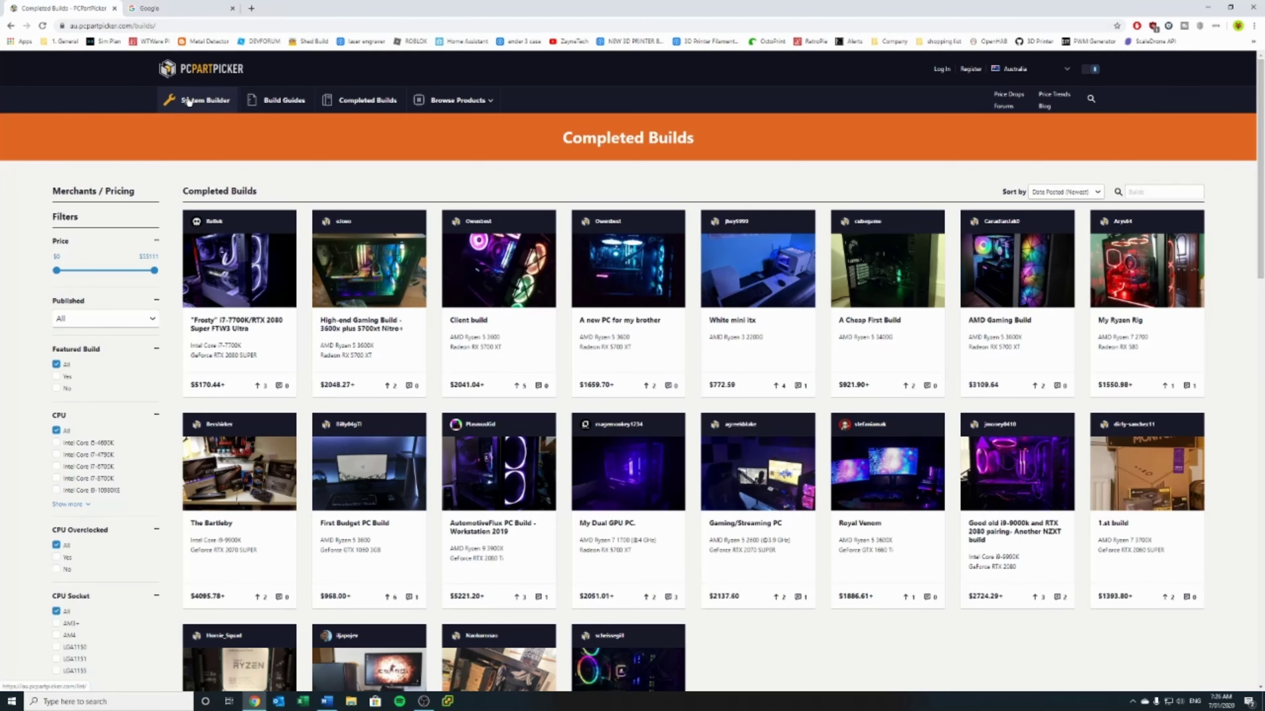
# Add the AMD Ryzen 7 3700X as the CPU in the System Builder parts list.
pyautogui.click(231, 99)
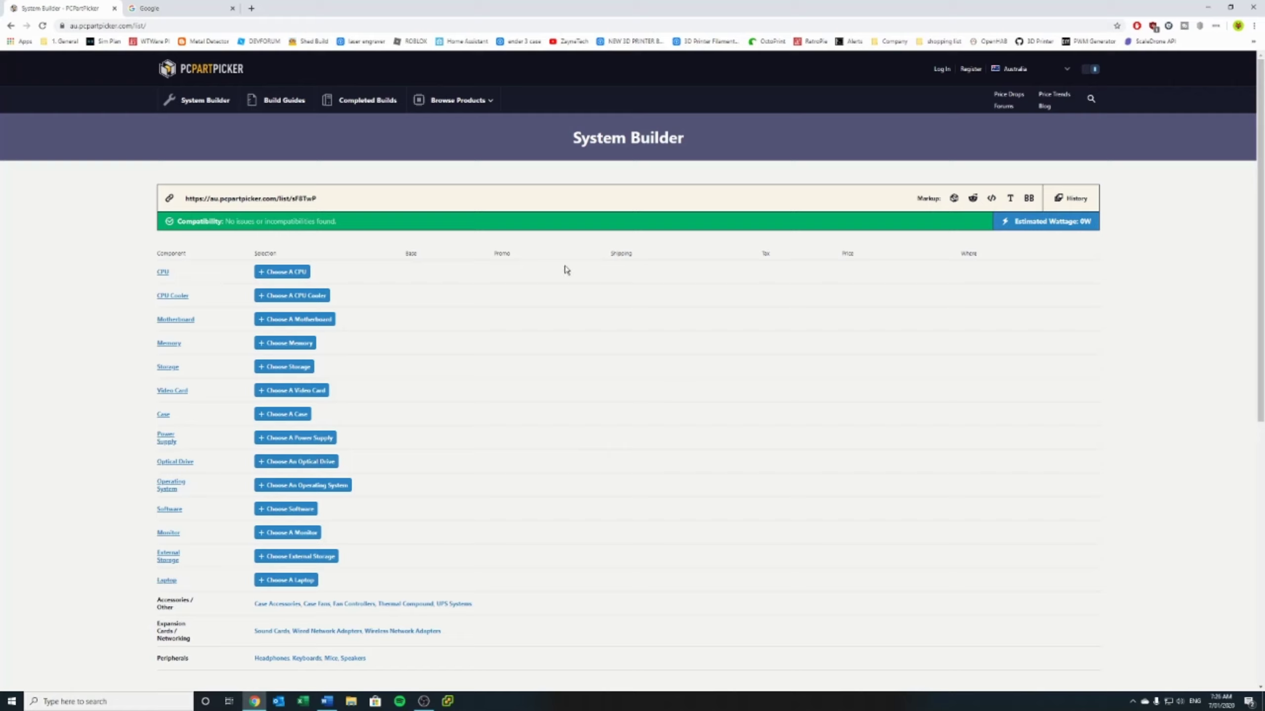
pyautogui.click(275, 280)
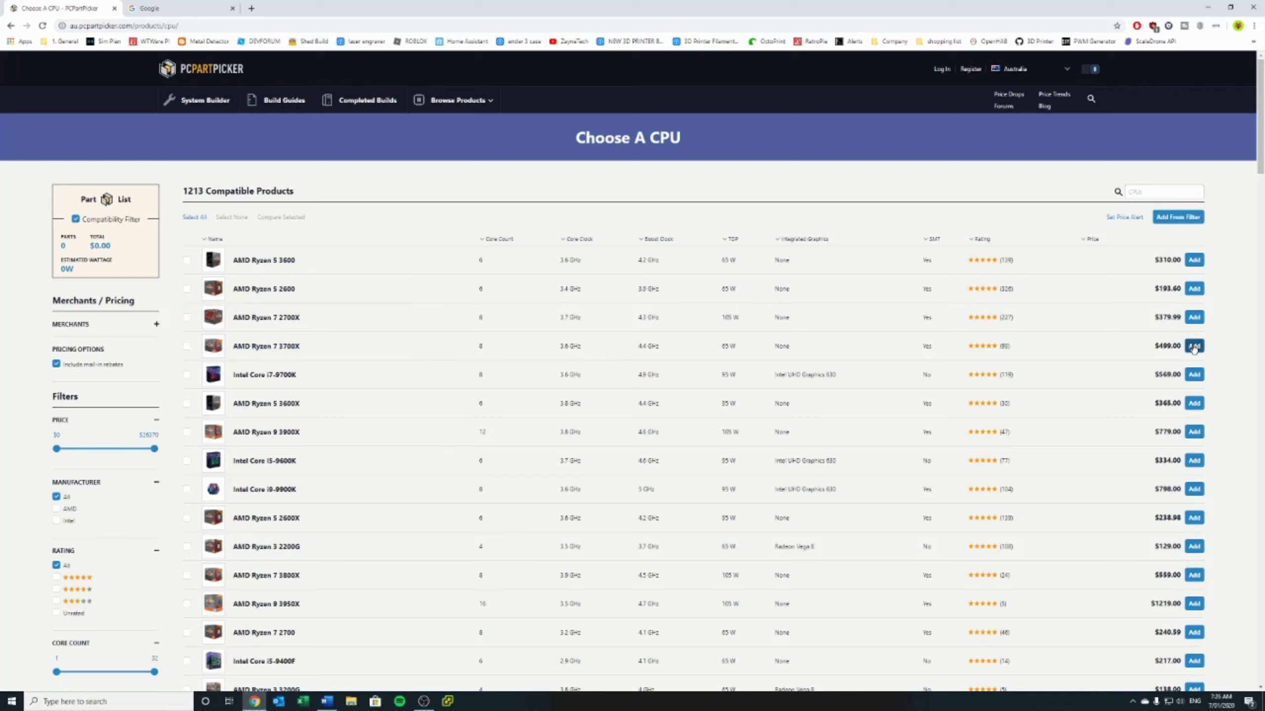
pyautogui.press('F5')
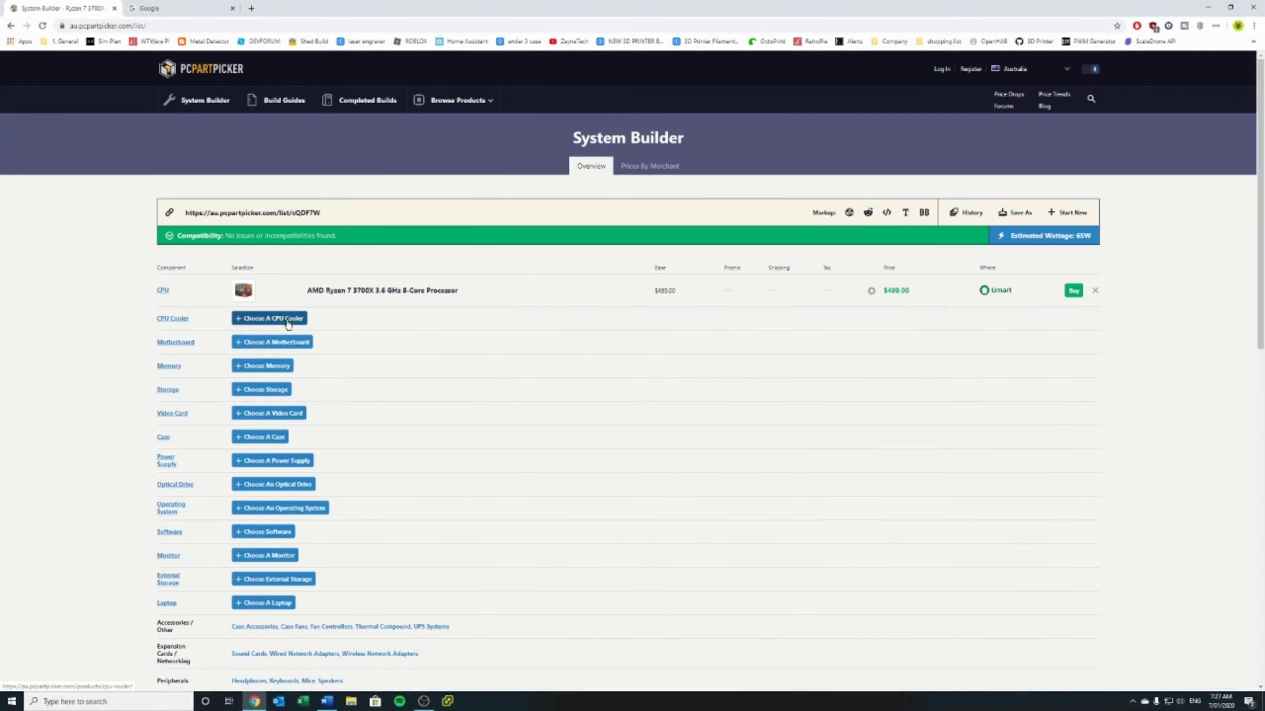
# Search the compatible motherboards for "x570" and narrow the search to "x570 p".
pyautogui.click(278, 343)
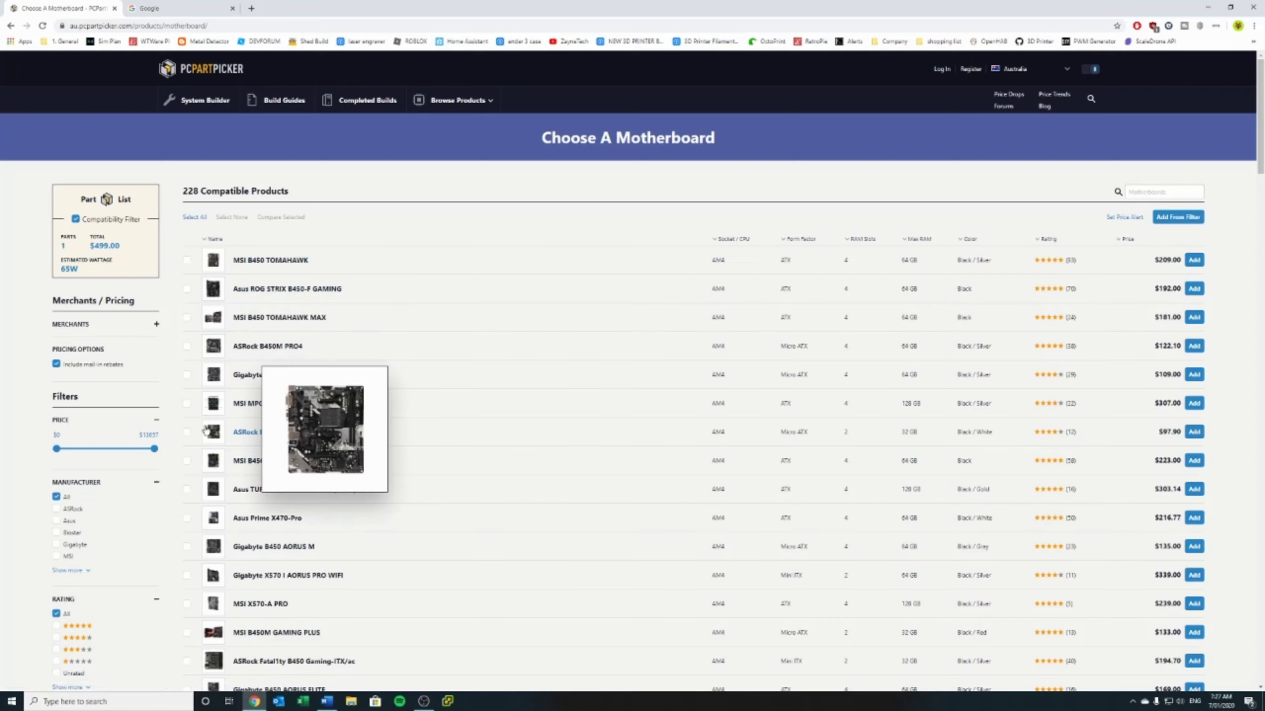
pyautogui.scroll(-10, 669, 418)
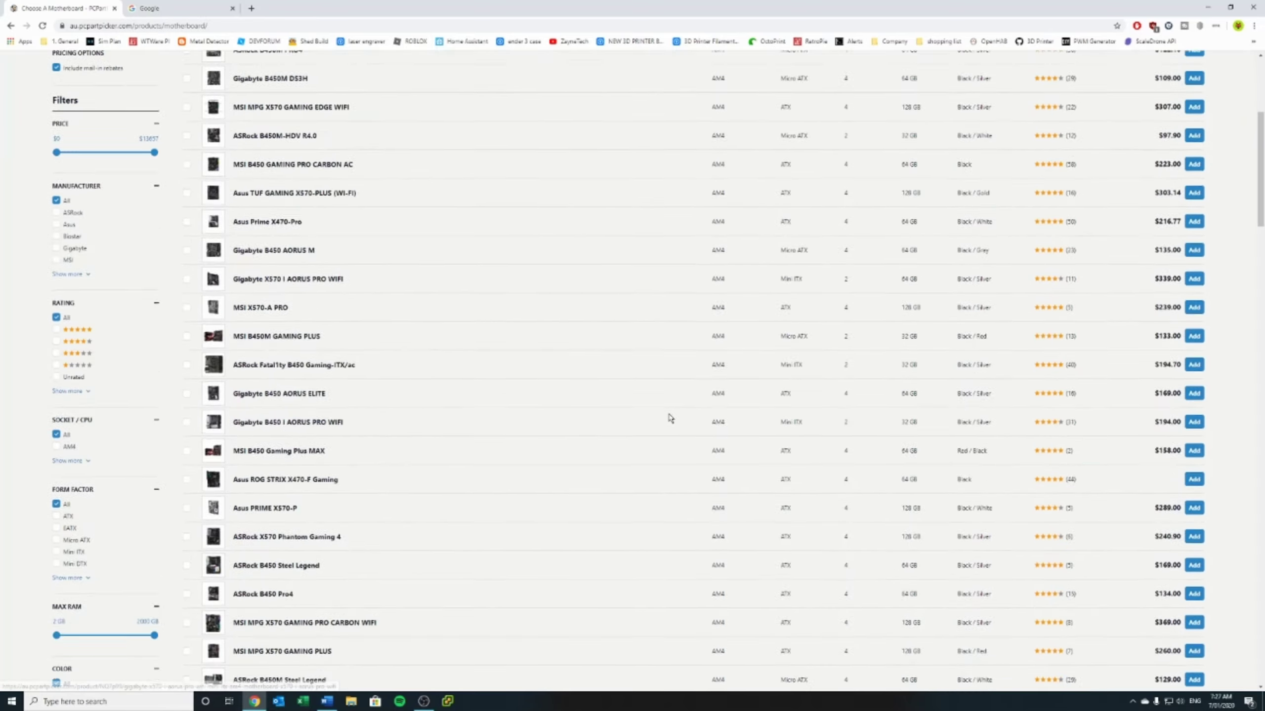
pyautogui.scroll(10, 675, 409)
pyautogui.click(1141, 191)
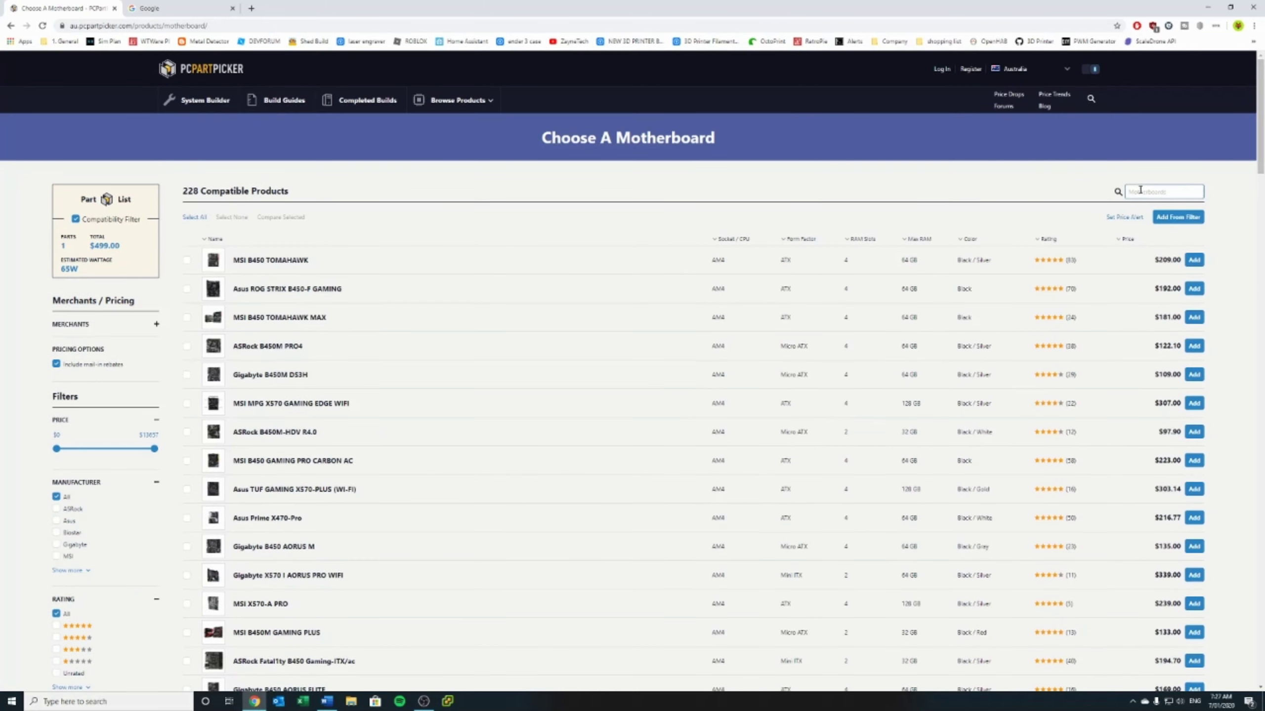
pyautogui.write('x570')
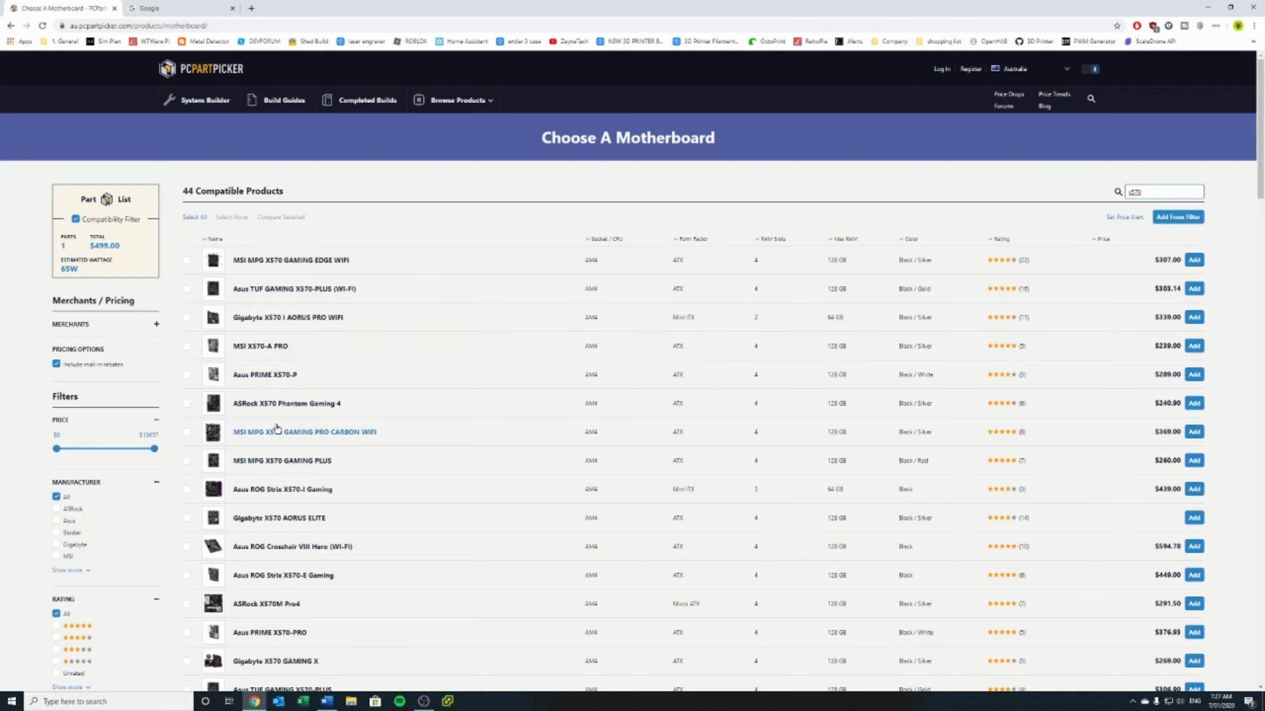
pyautogui.scroll(-2, 399, 445)
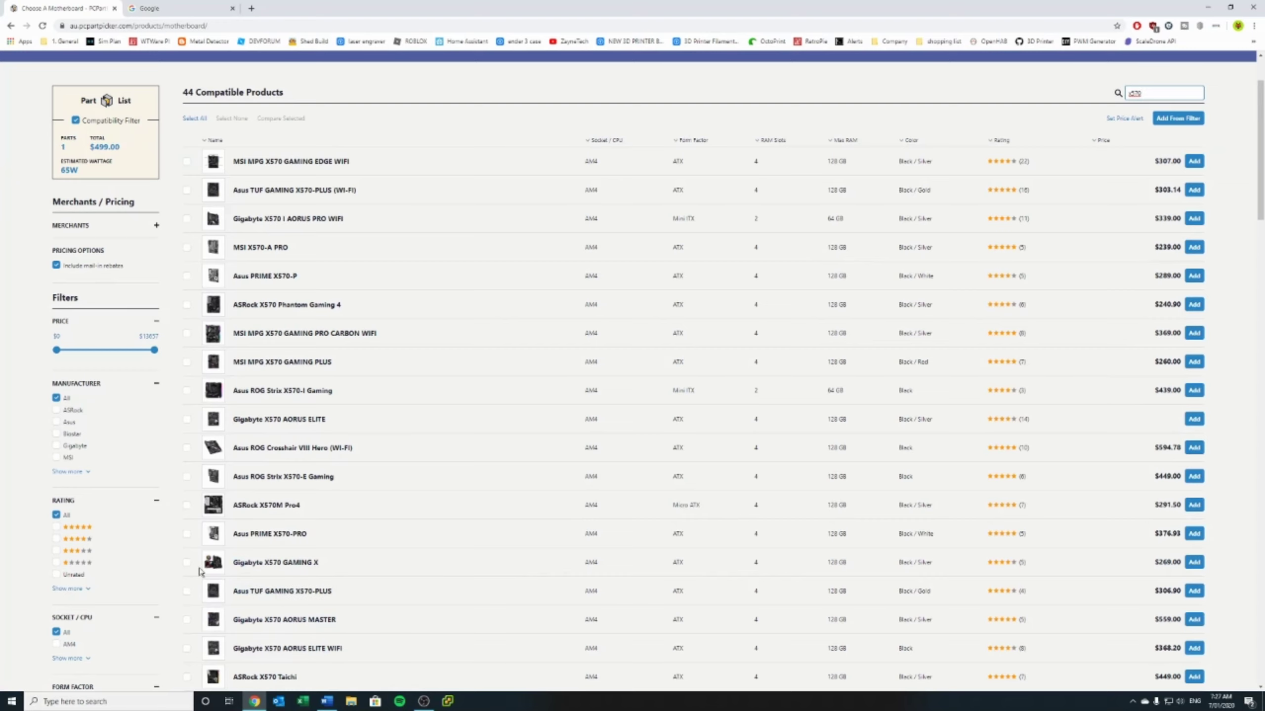
pyautogui.moveTo(213, 572)
pyautogui.scroll(2, 797, 378)
pyautogui.doubleClick(1139, 192)
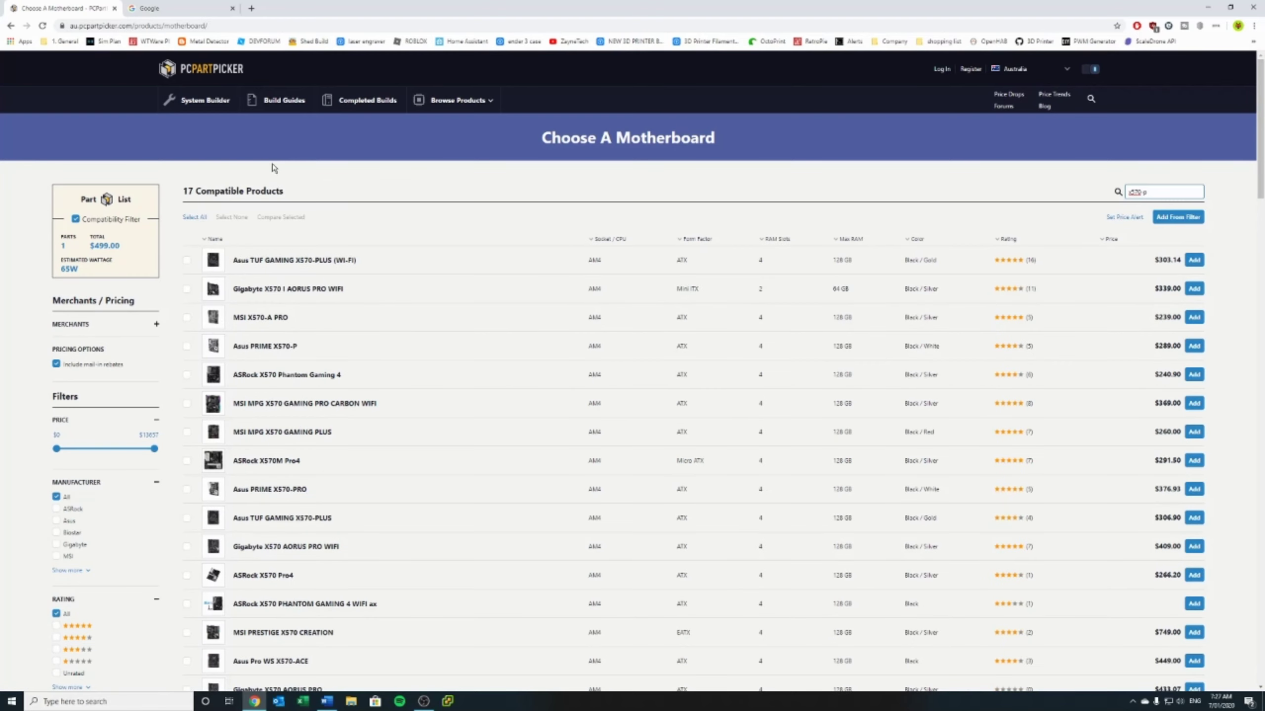
pyautogui.moveTo(210, 349)
# Search the motherboards for "aorus x570 elite wifi" and add the Gigabyte X570 AORUS ELITE WIFI to the build.
pyautogui.moveTo(1187, 198); pyautogui.dragTo(721, 173)
pyautogui.write('aorus')
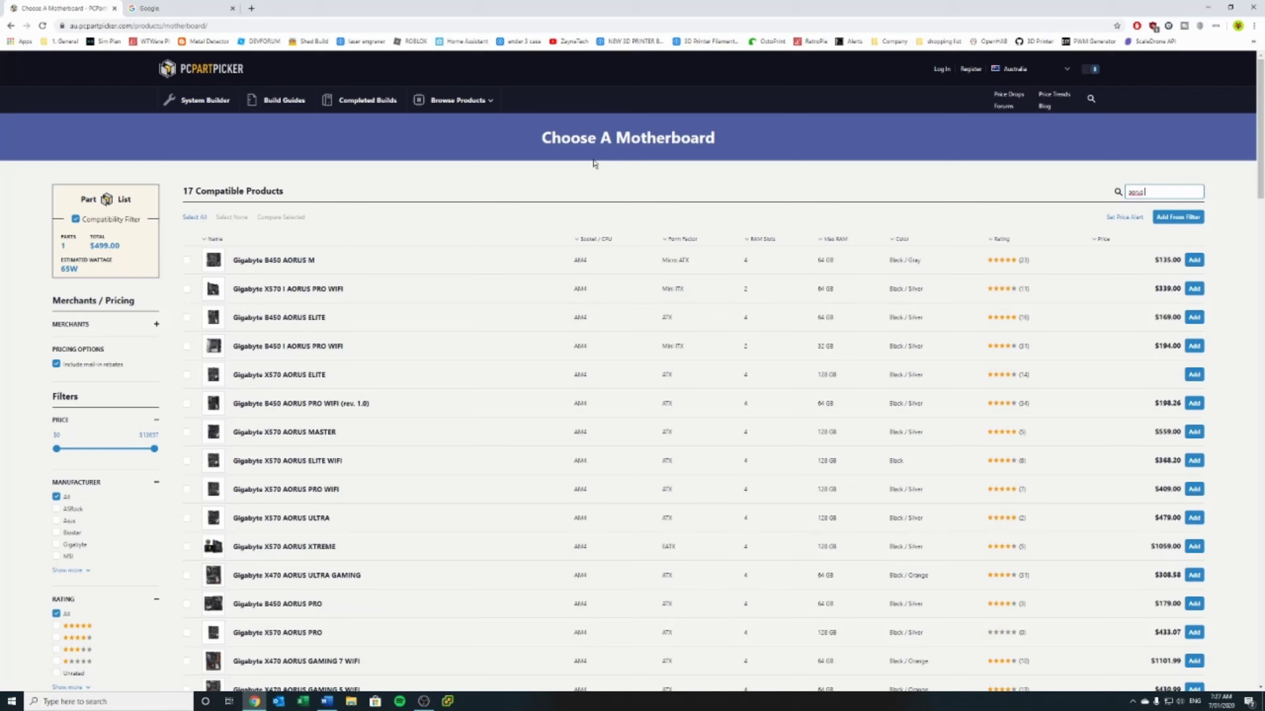
pyautogui.write(' x570')
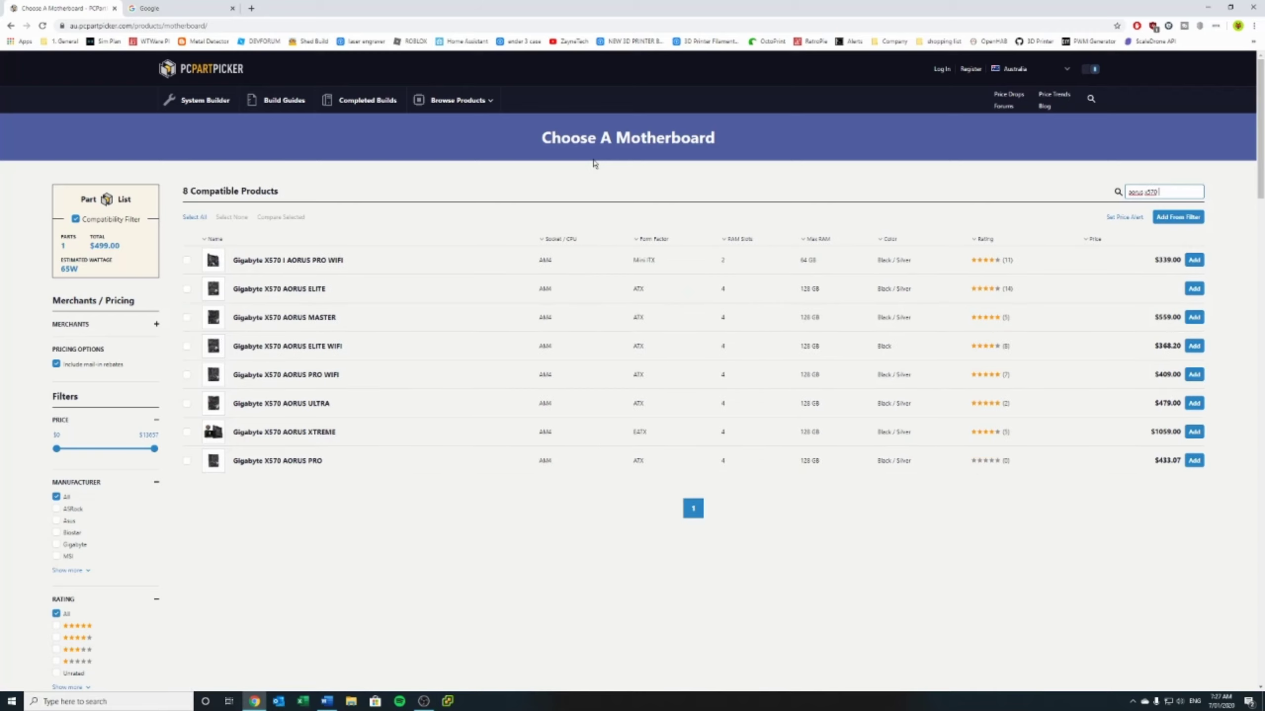
pyautogui.write(' elite wifi')
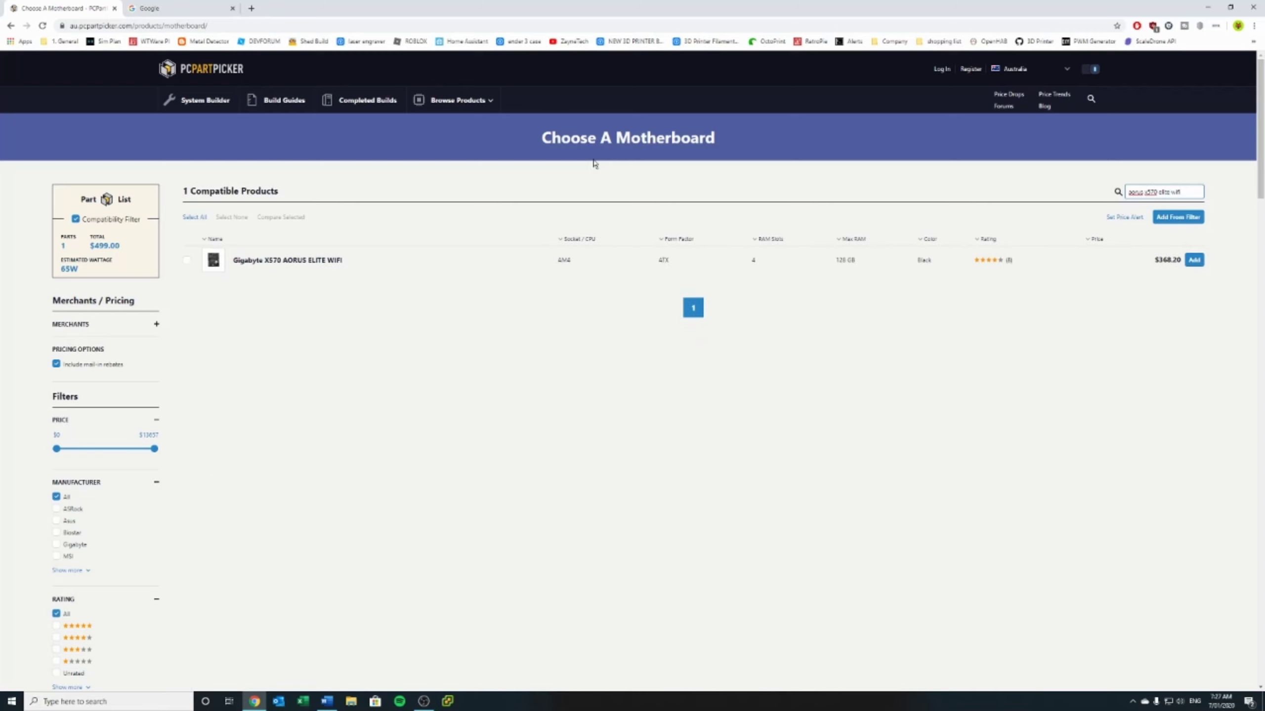
pyautogui.click(1194, 260)
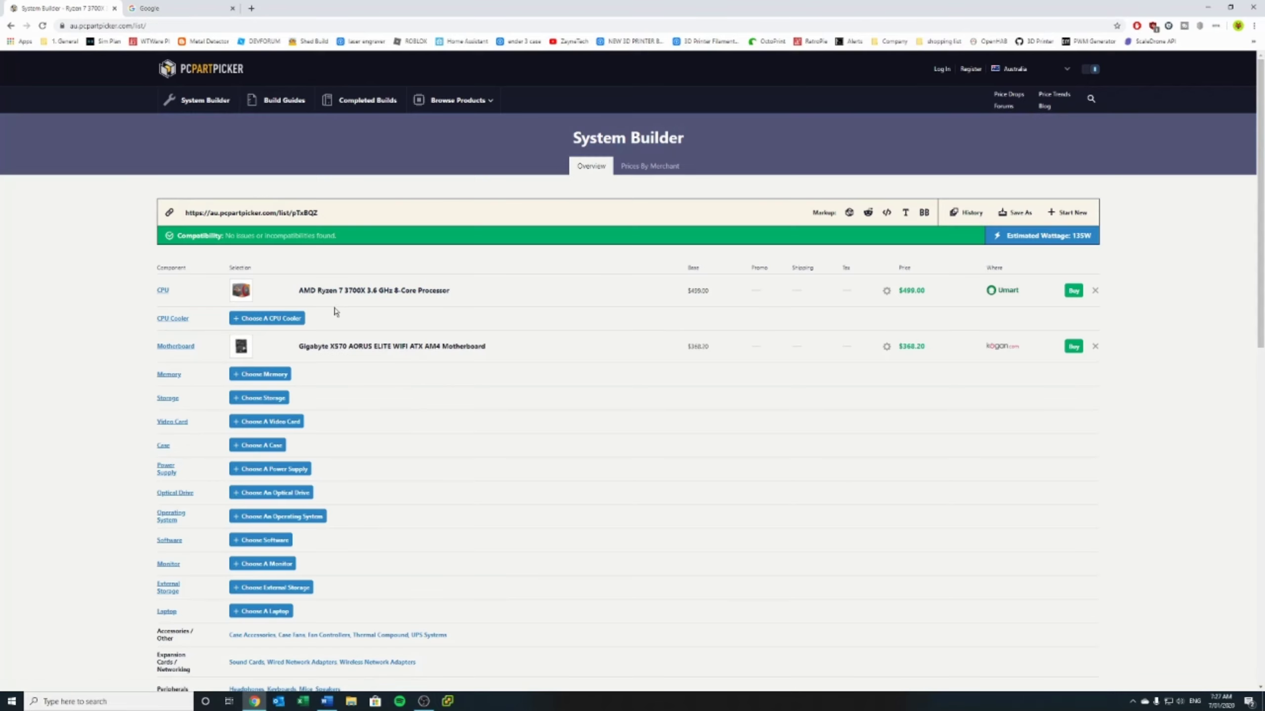
# Replace the CPU in the parts list with the AMD Ryzen 5 3600.
pyautogui.click(1096, 293)
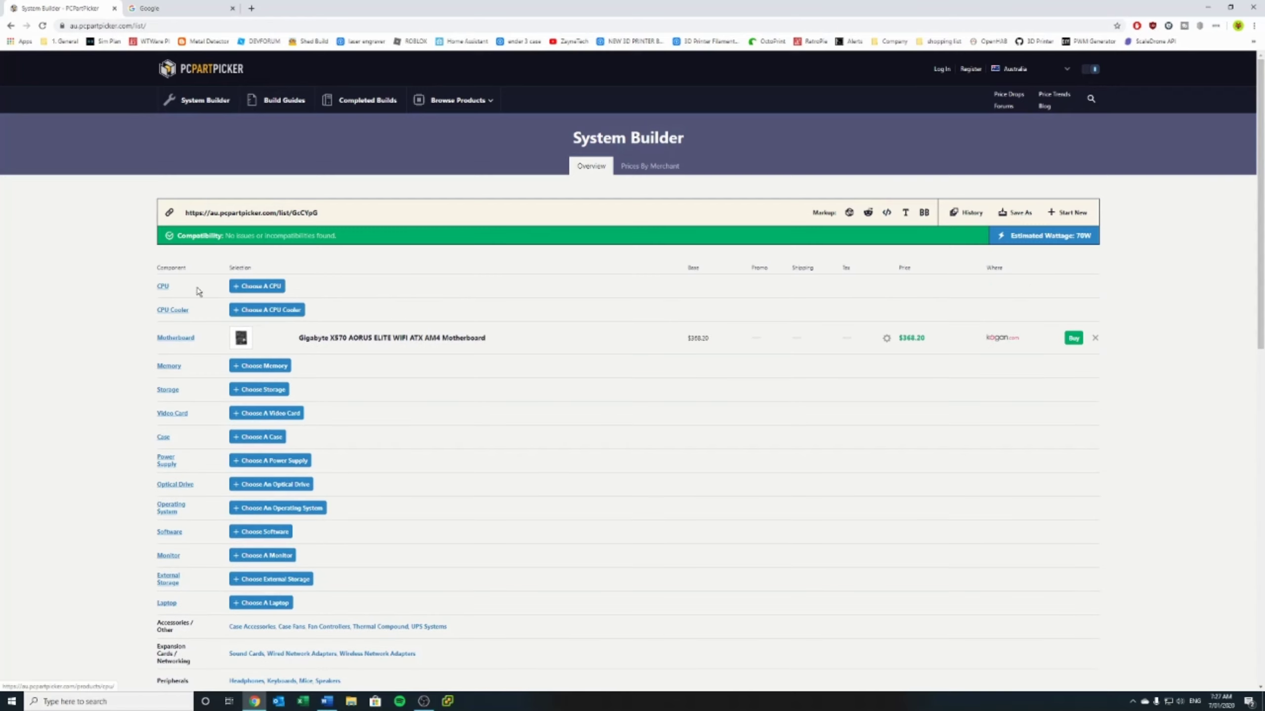
pyautogui.click(257, 286)
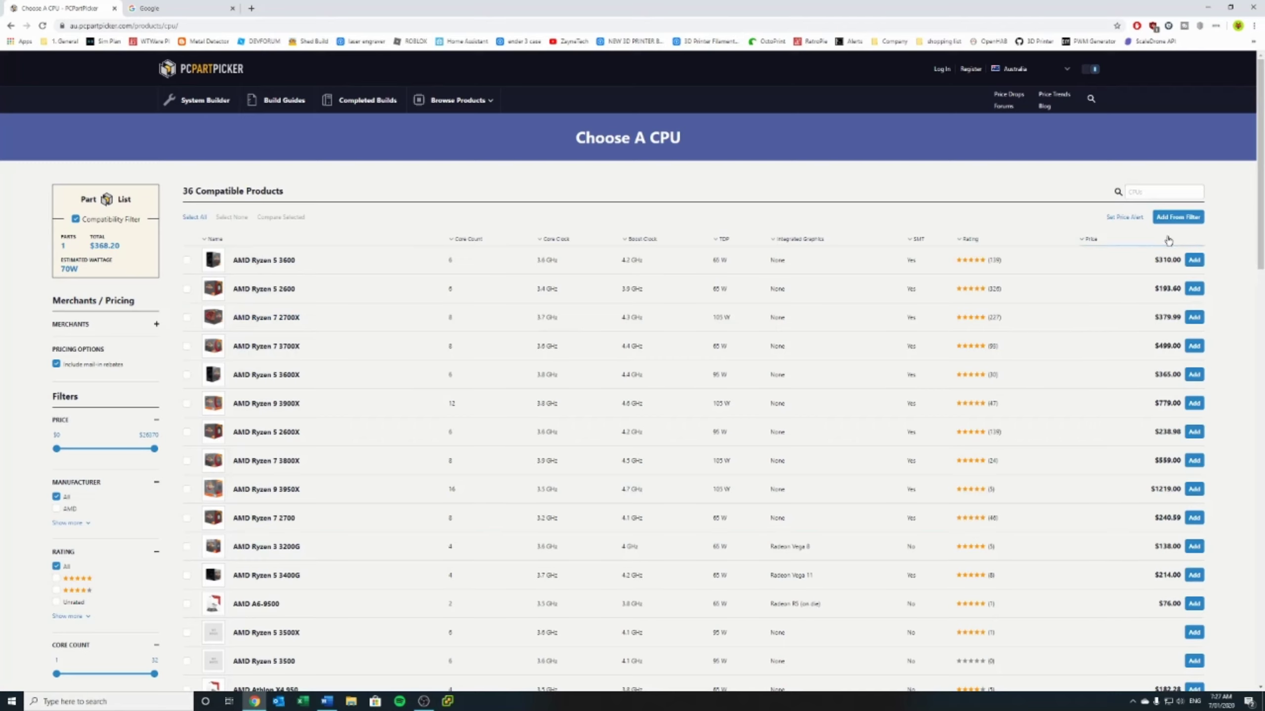
pyautogui.click(1195, 259)
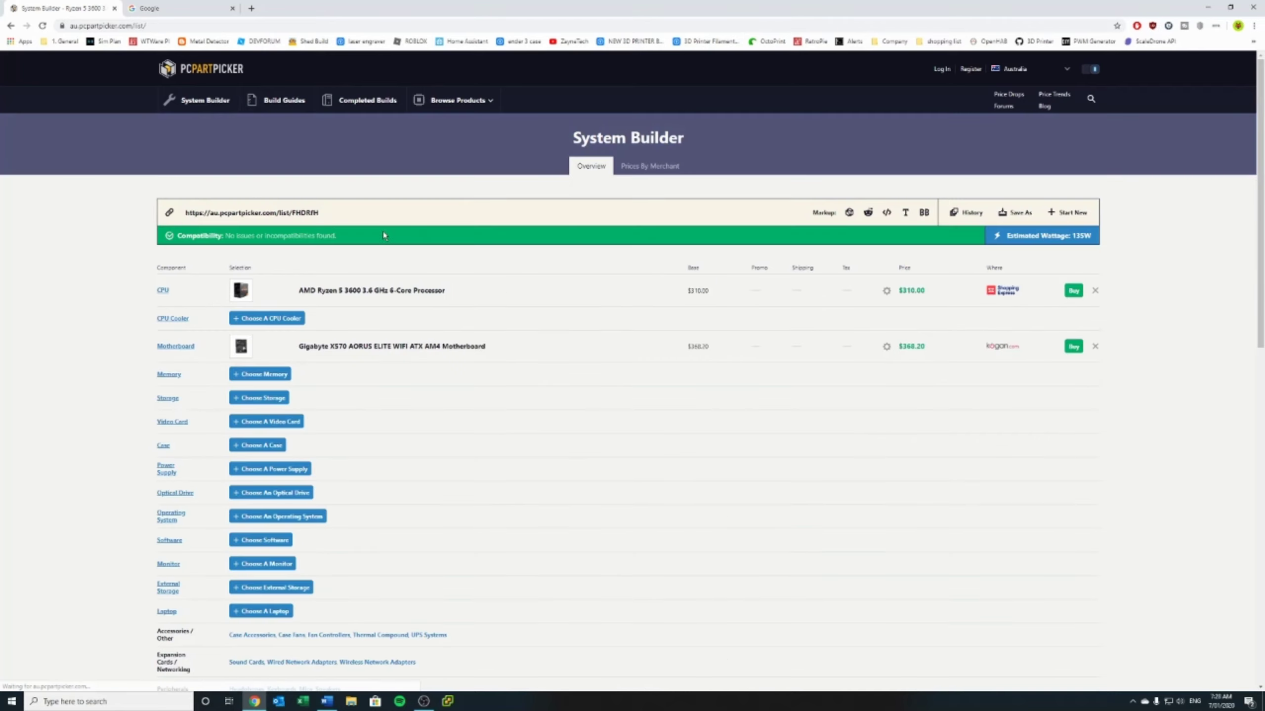
# Add the Corsair H115i PRO as the build's CPU cooler.
pyautogui.click(293, 319)
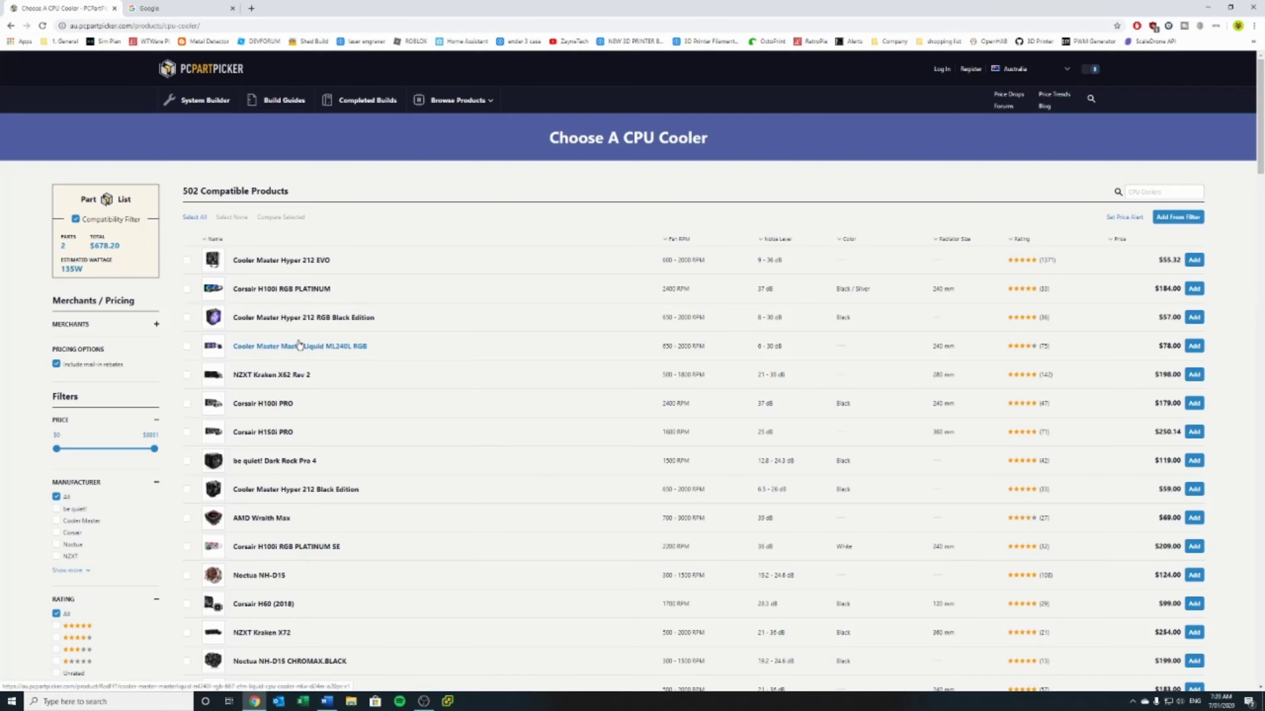
pyautogui.scroll(-3, 628, 384)
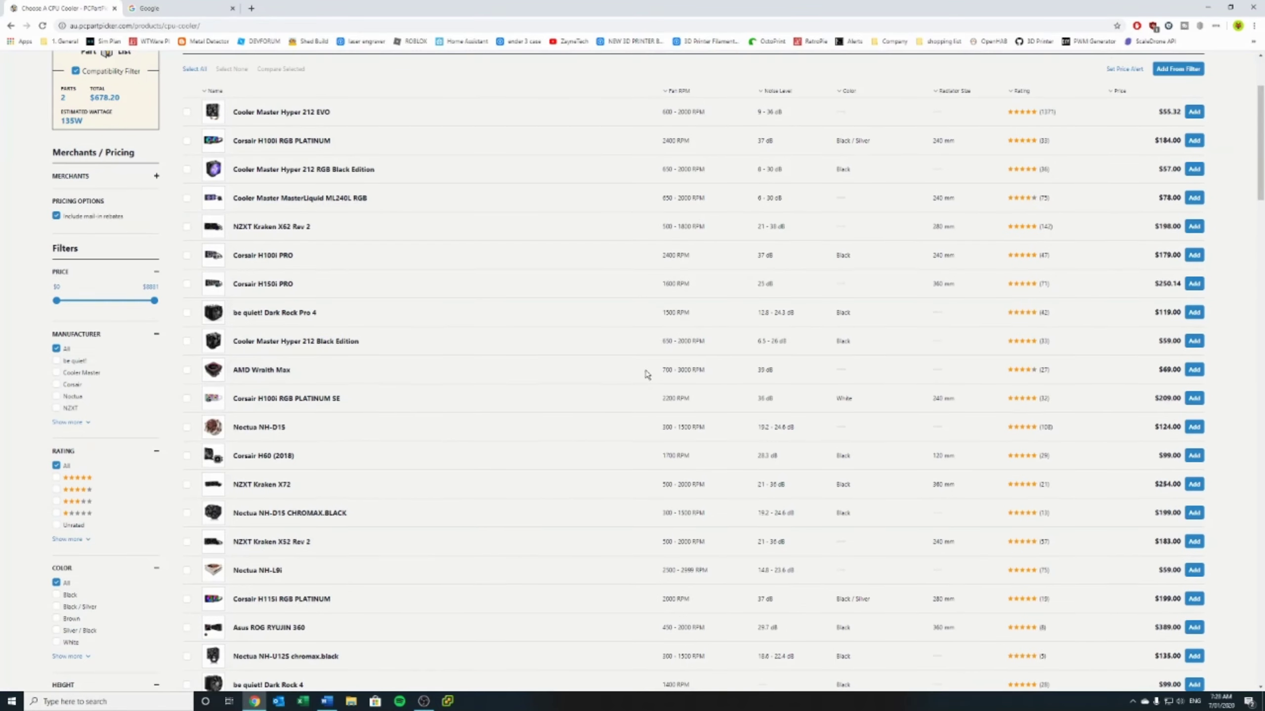
pyautogui.scroll(-6, 646, 372)
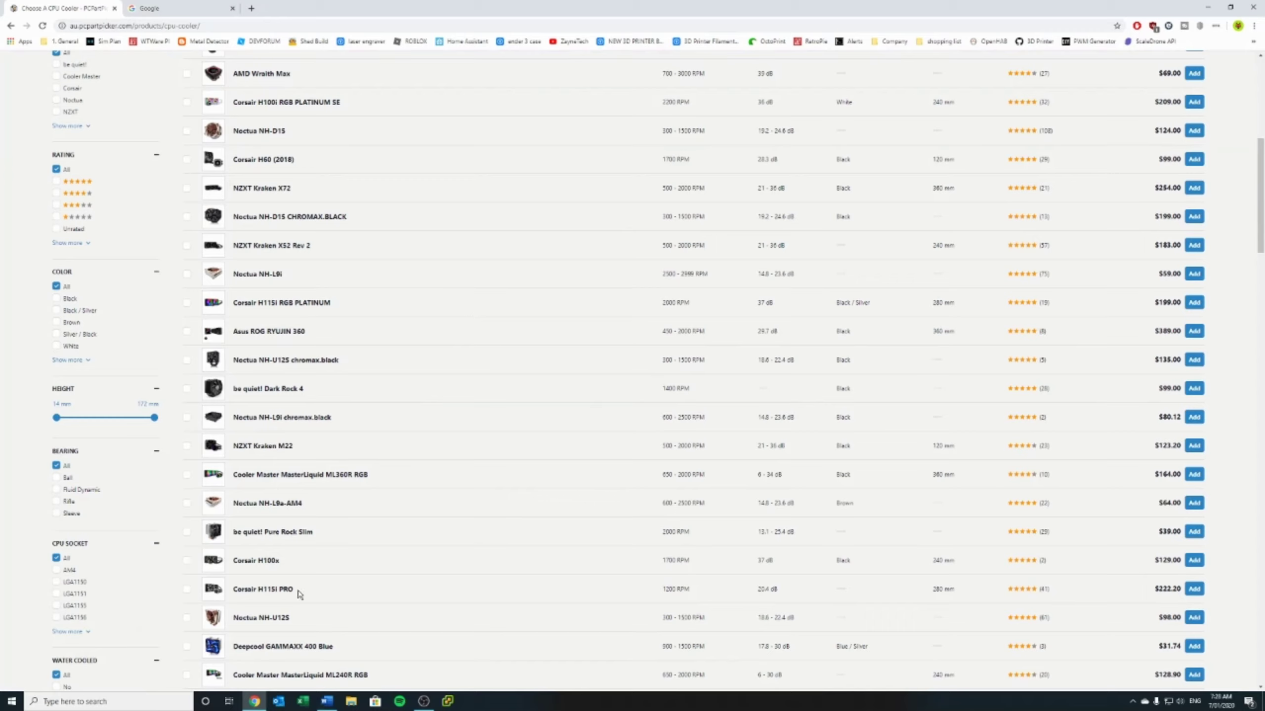
pyautogui.click(1194, 589)
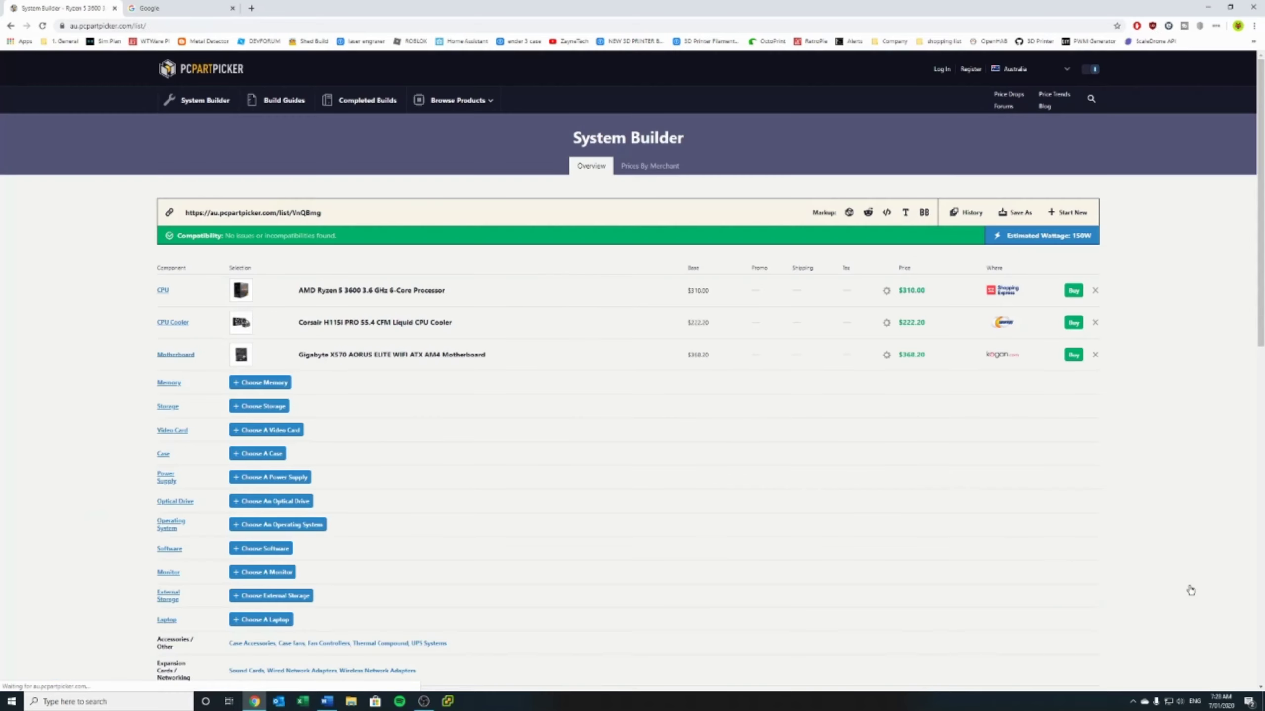
# Add the G.Skill Trident Z RGB 16 GB DDR4-3200 memory at $160.00 and the $81.40 Seagate Barracuda Compute 2 TB hard drive to the build.
pyautogui.click(279, 381)
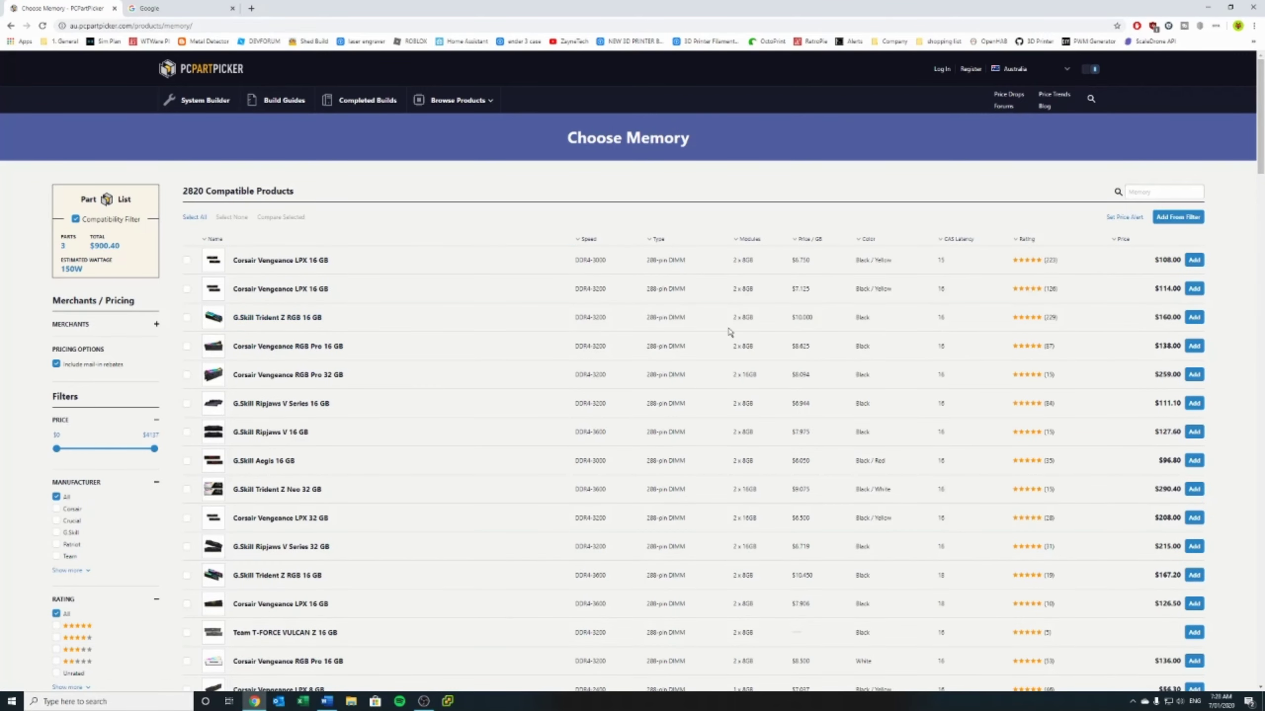
pyautogui.click(1194, 317)
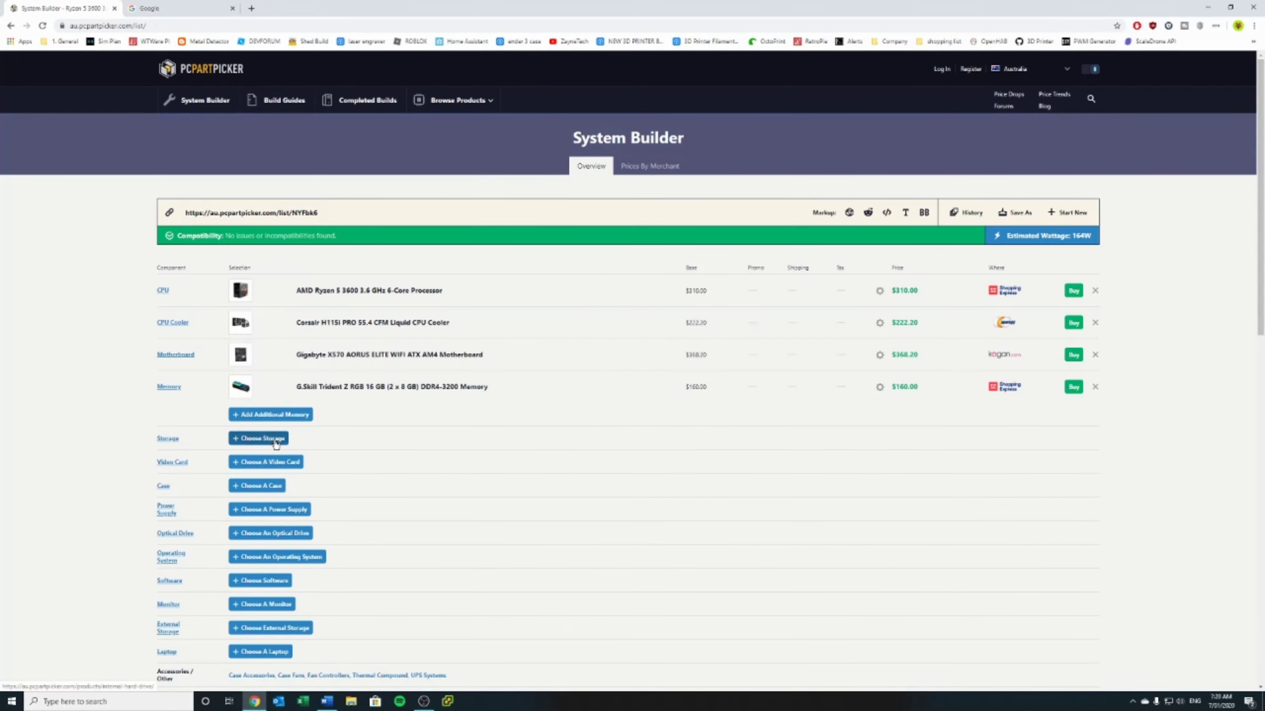
pyautogui.click(275, 439)
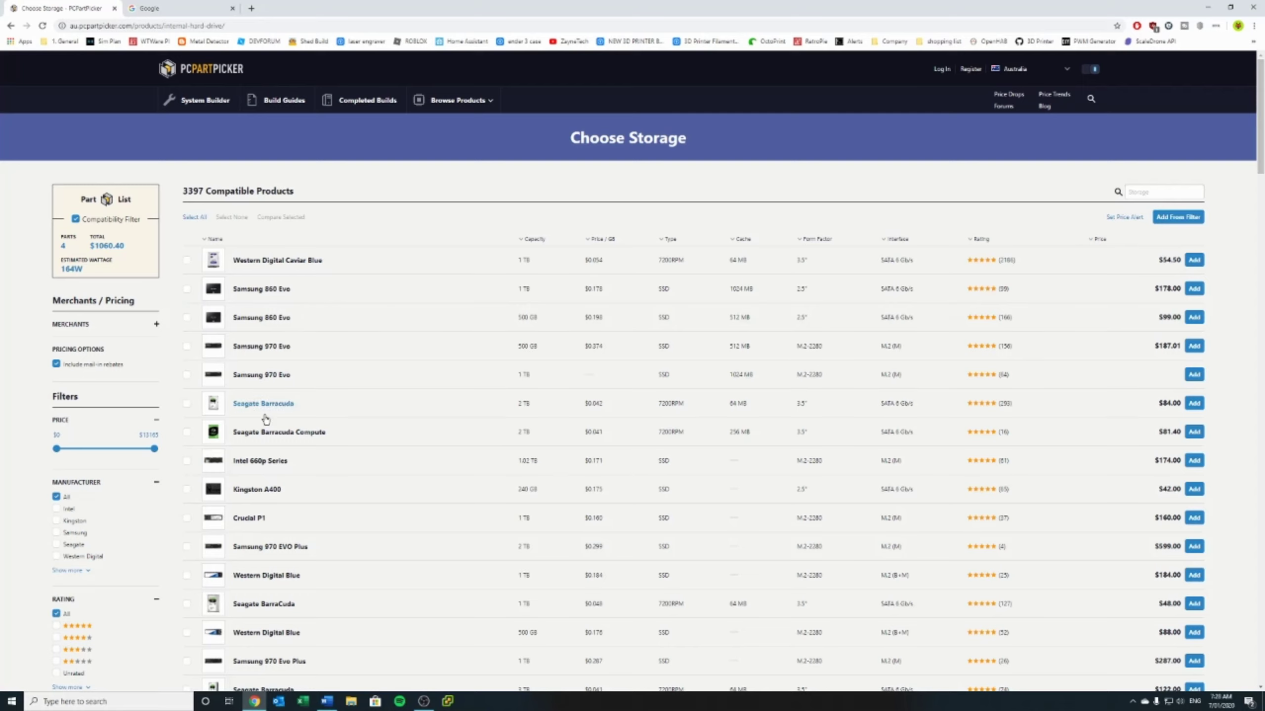
pyautogui.click(1194, 431)
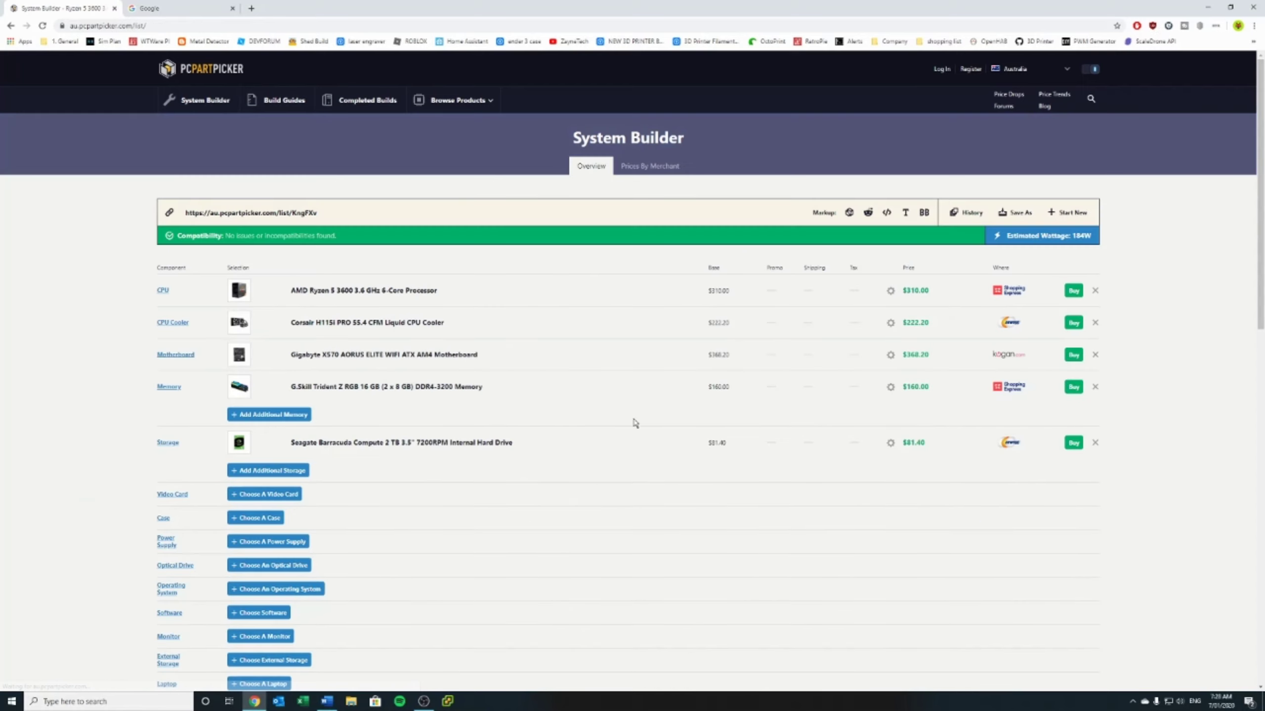
# Filter the additional storage options to NVMe drives and add the 1 TB Corsair MP600 Force Series Gen4 to the build.
pyautogui.click(282, 471)
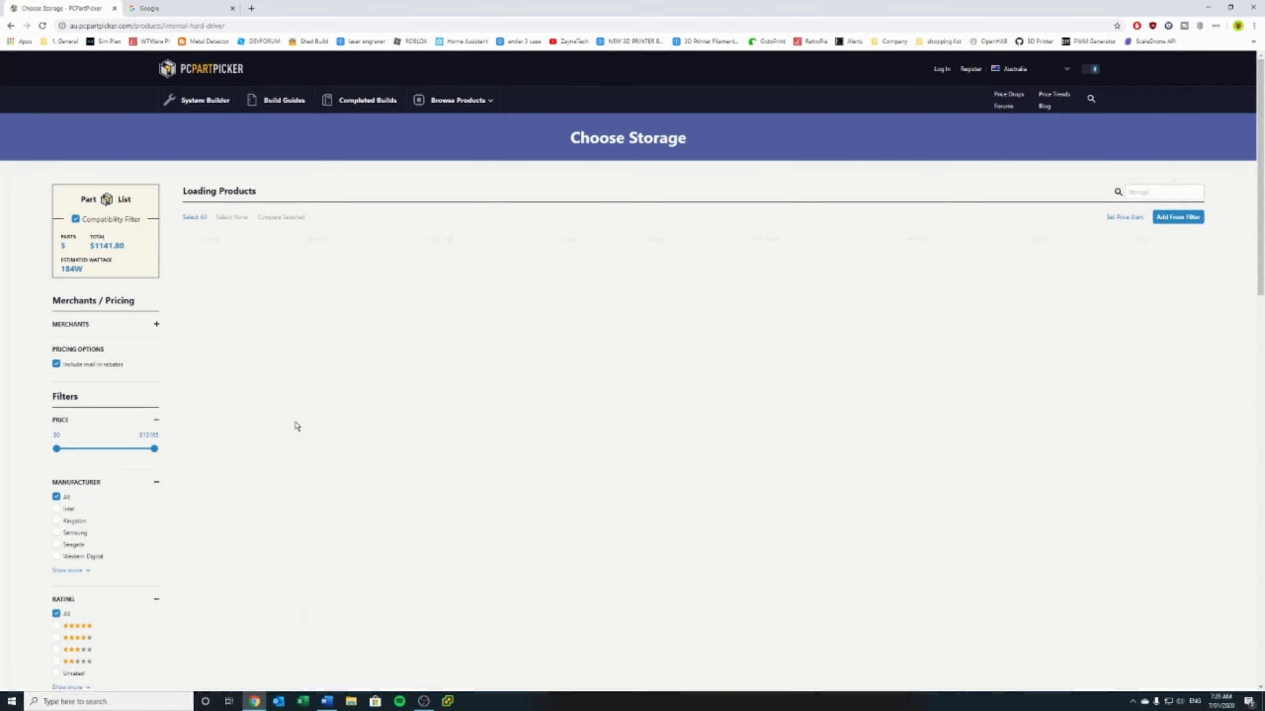
pyautogui.click(1160, 189)
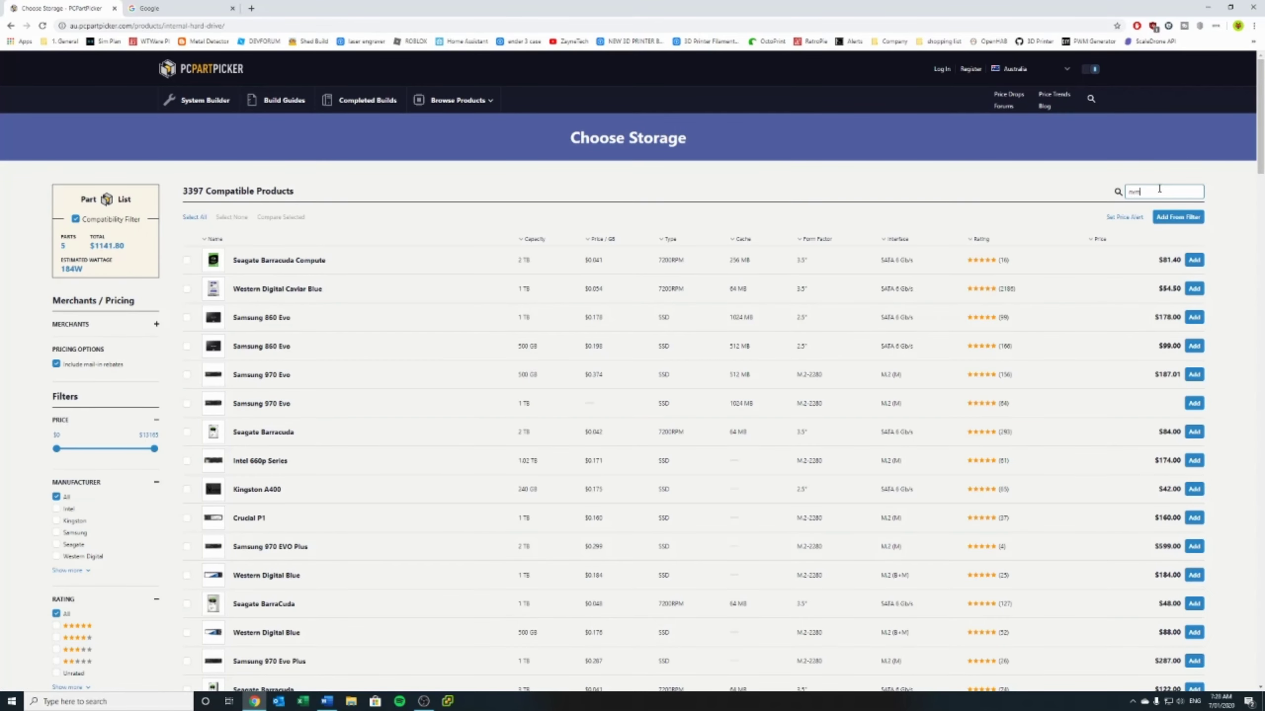
pyautogui.write('nvm')
pyautogui.scroll(-10, 143, 511)
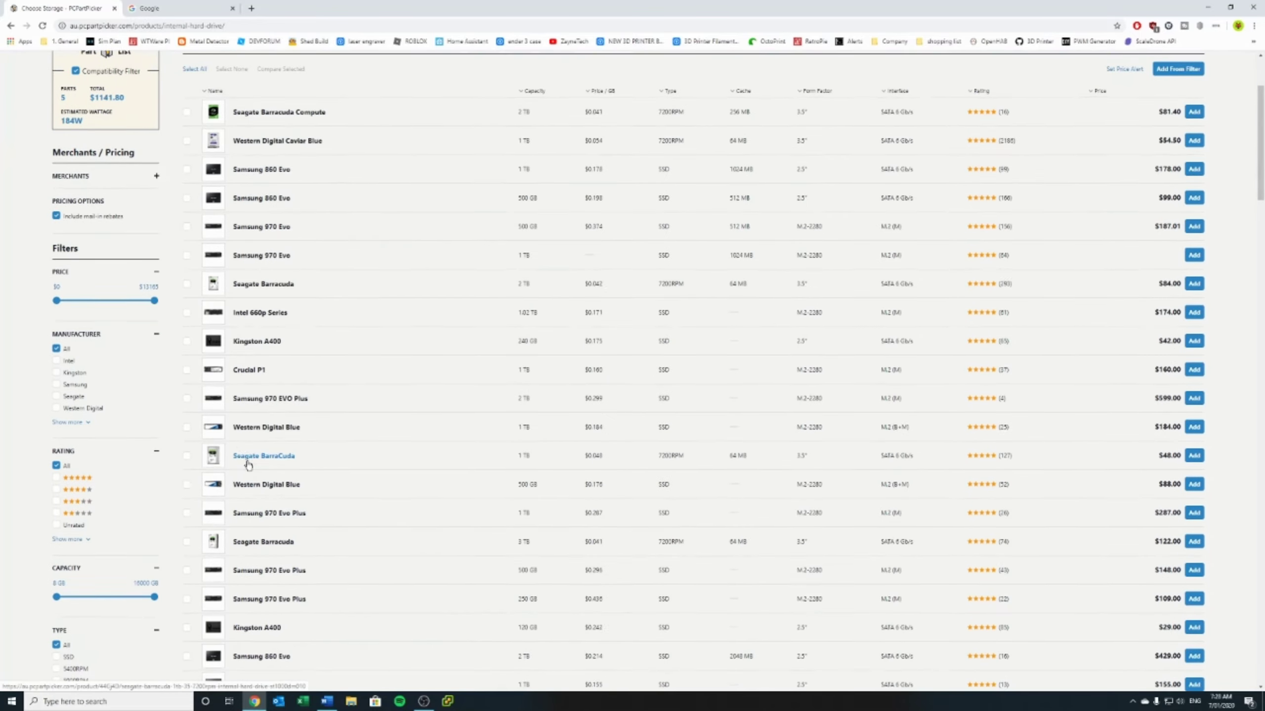
pyautogui.scroll(-5, 115, 355)
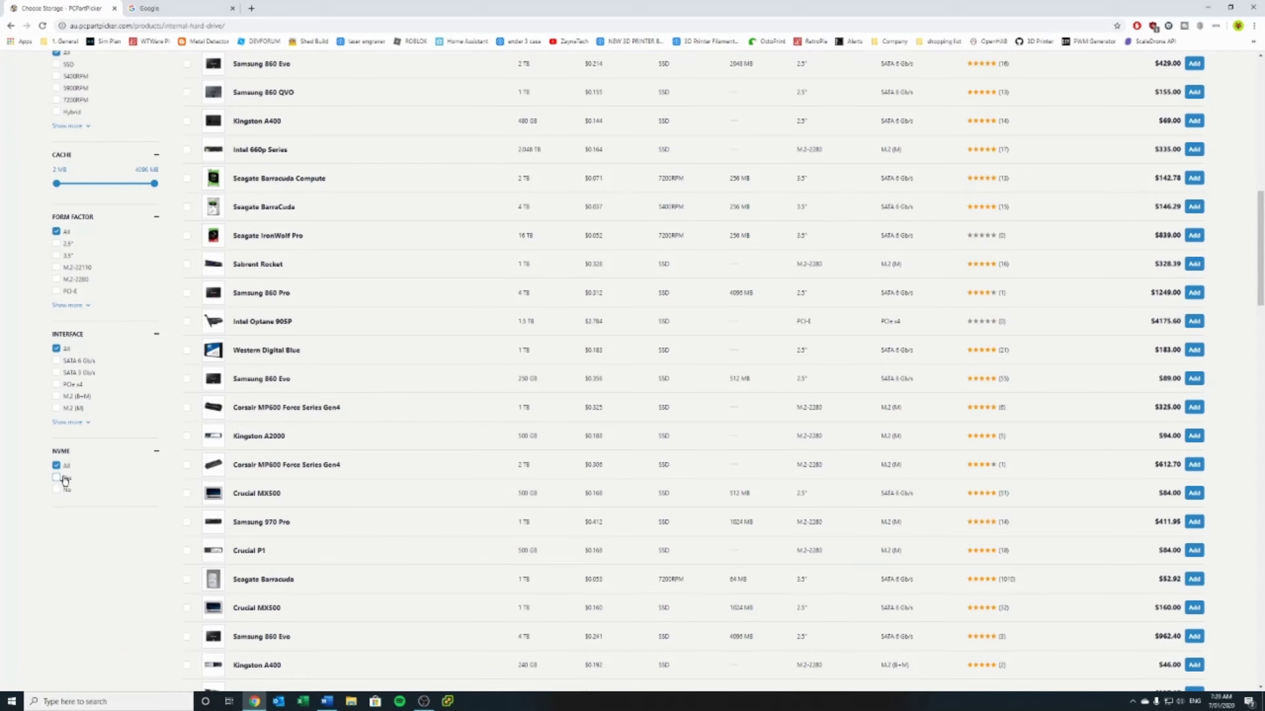
pyautogui.click(64, 479)
pyautogui.scroll(11, 440, 310)
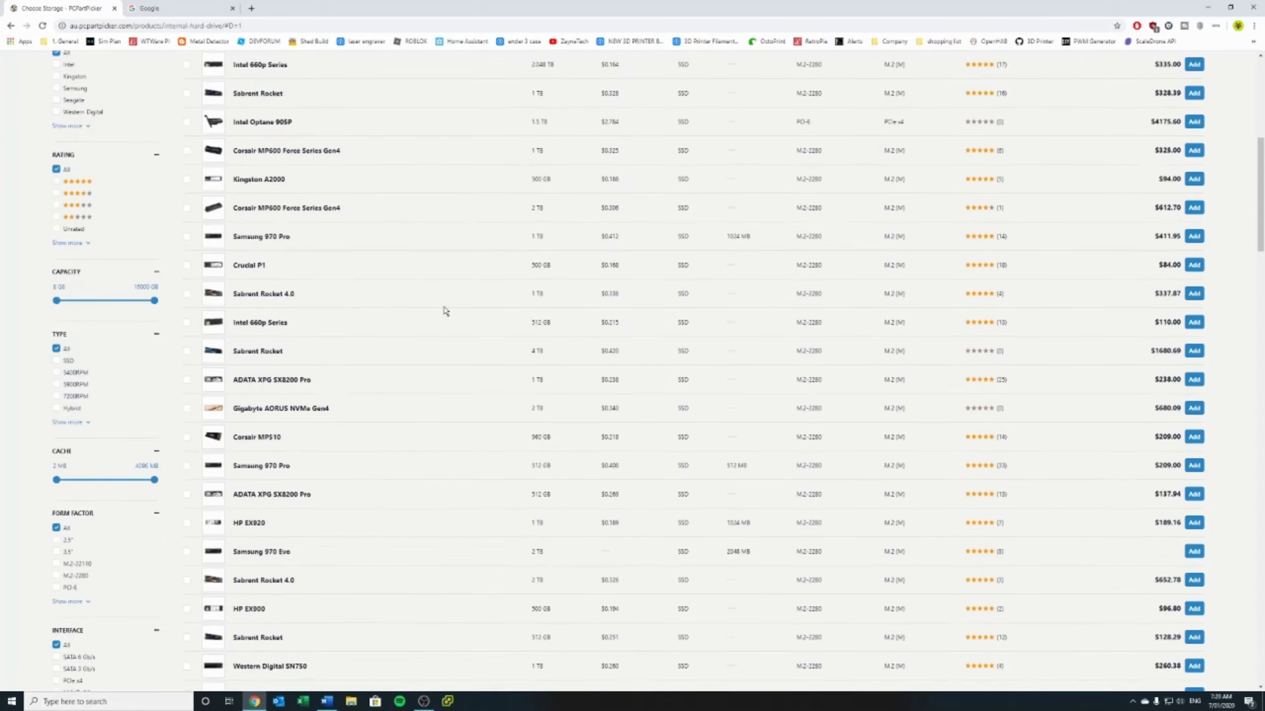
pyautogui.scroll(4, 444, 311)
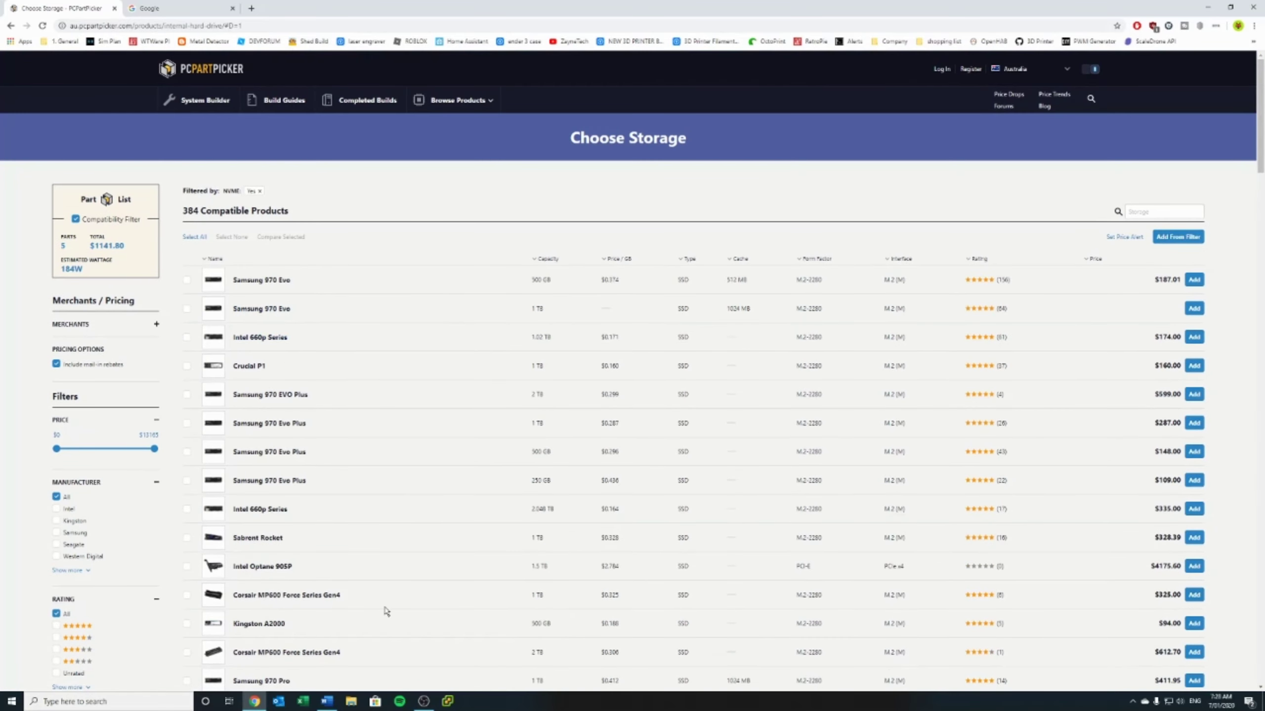
pyautogui.click(1194, 595)
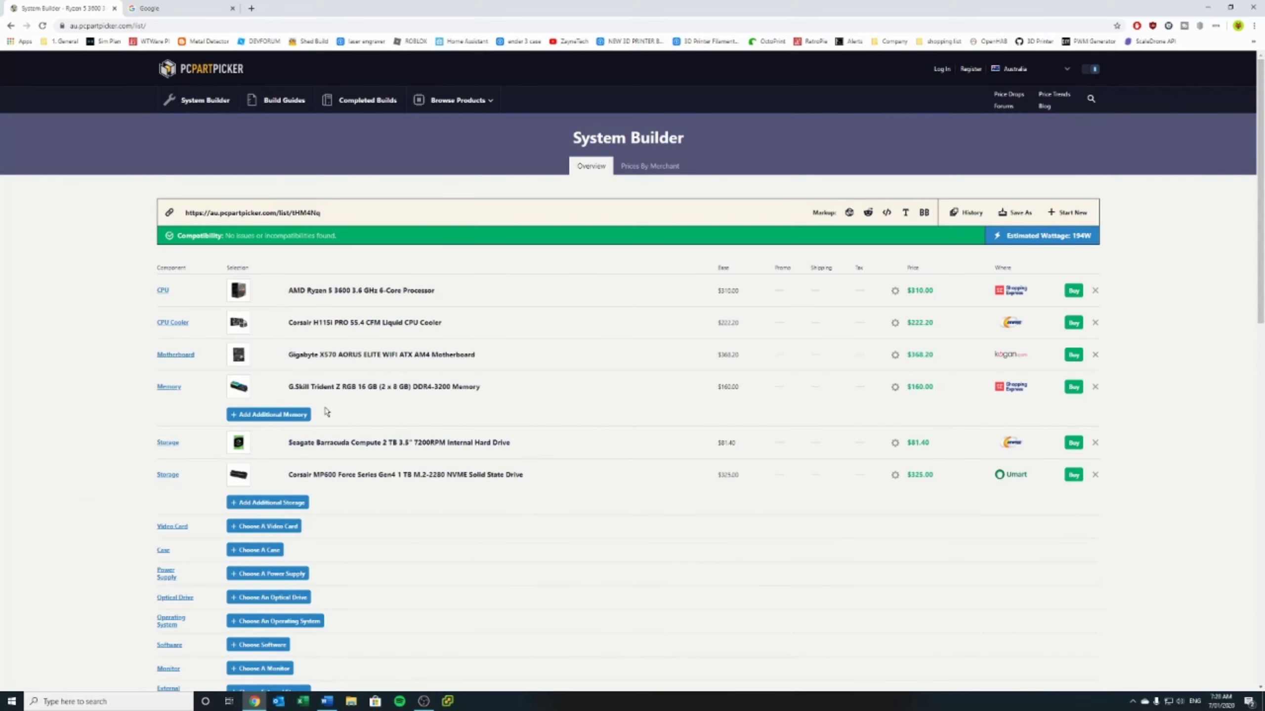
# Search the video cards for "rx580" and add two MSI Radeon RX 580 8 GB ARMOR OC cards for 2-way CrossFire.
pyautogui.click(277, 523)
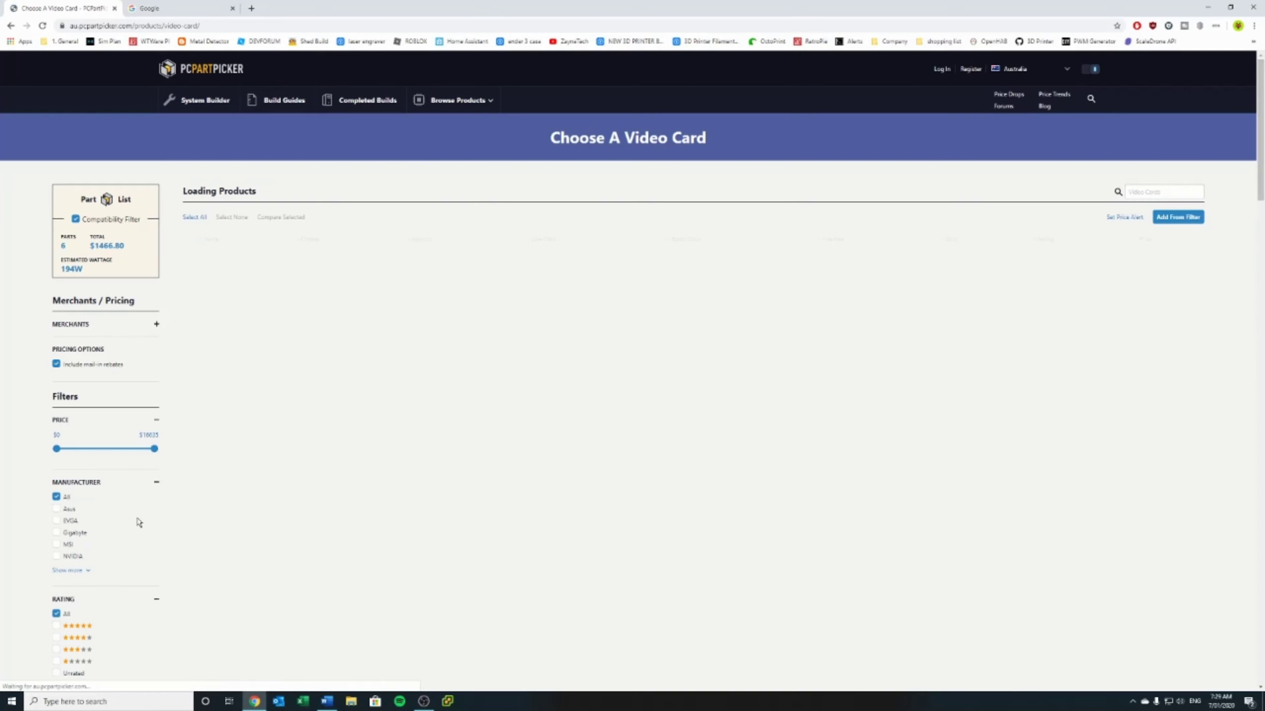
pyautogui.click(1148, 190)
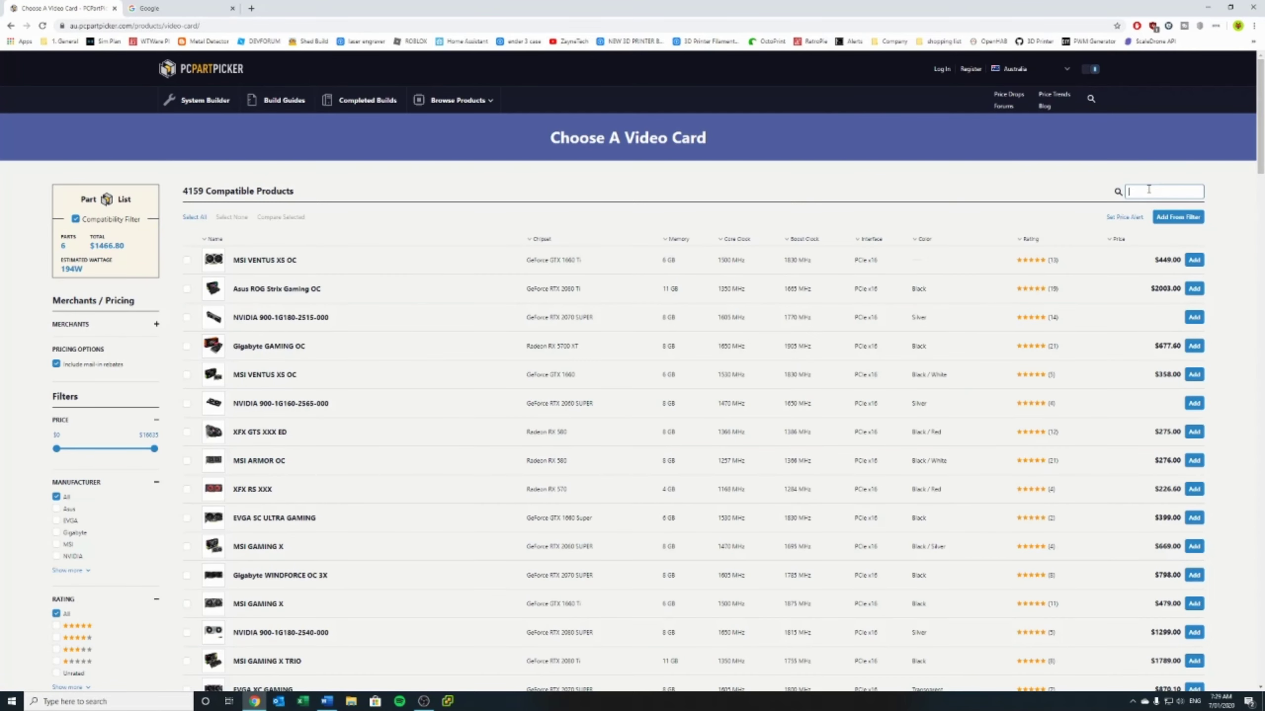
pyautogui.write('rx580')
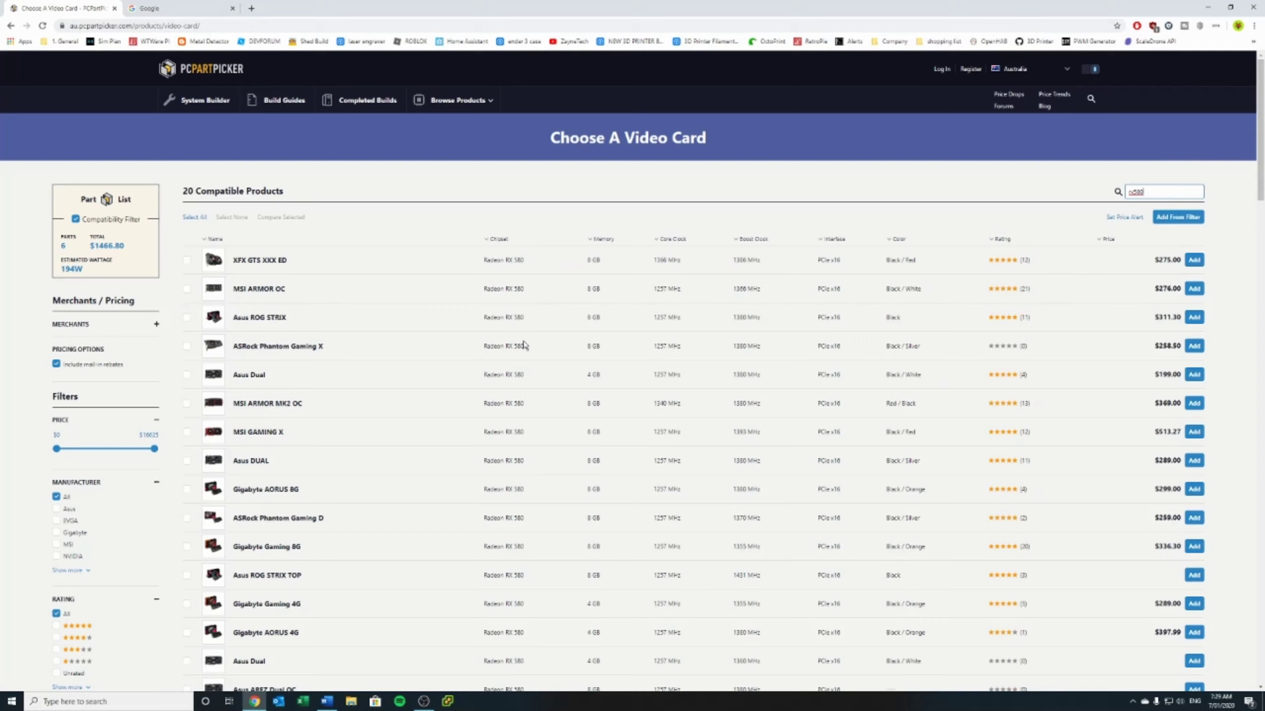
pyautogui.doubleClick(518, 258)
pyautogui.click(1194, 288)
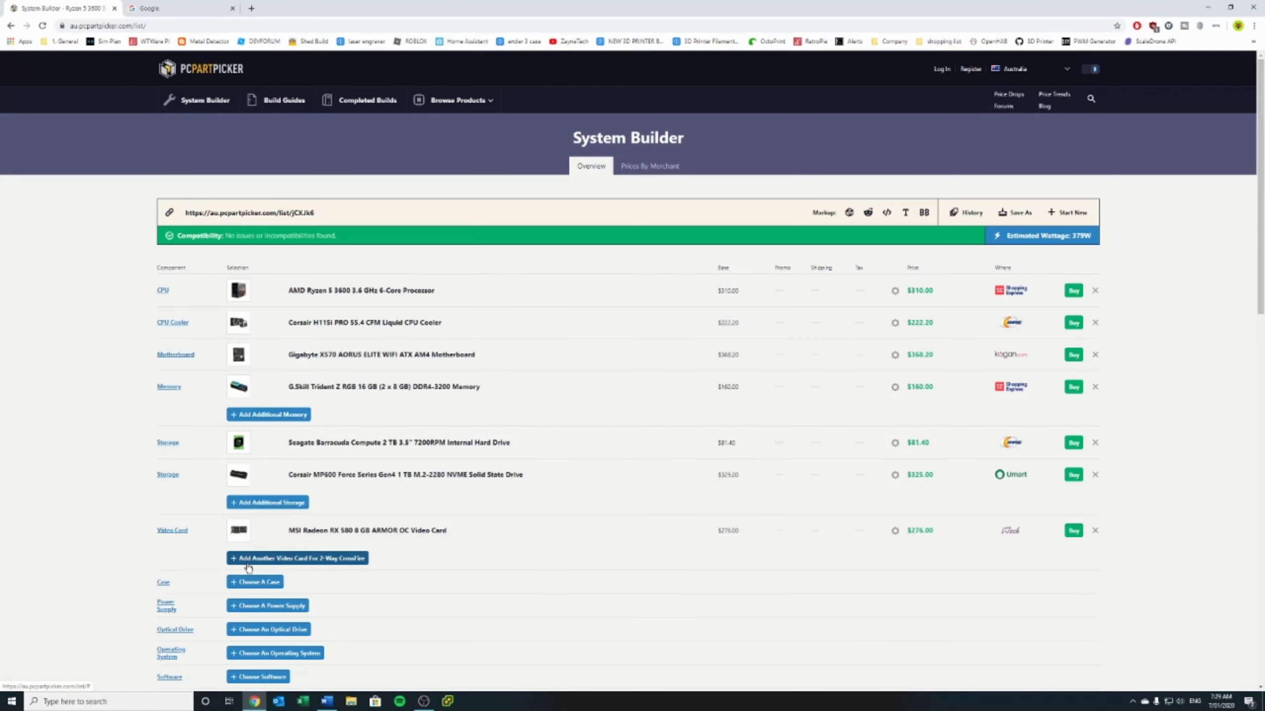
pyautogui.click(297, 557)
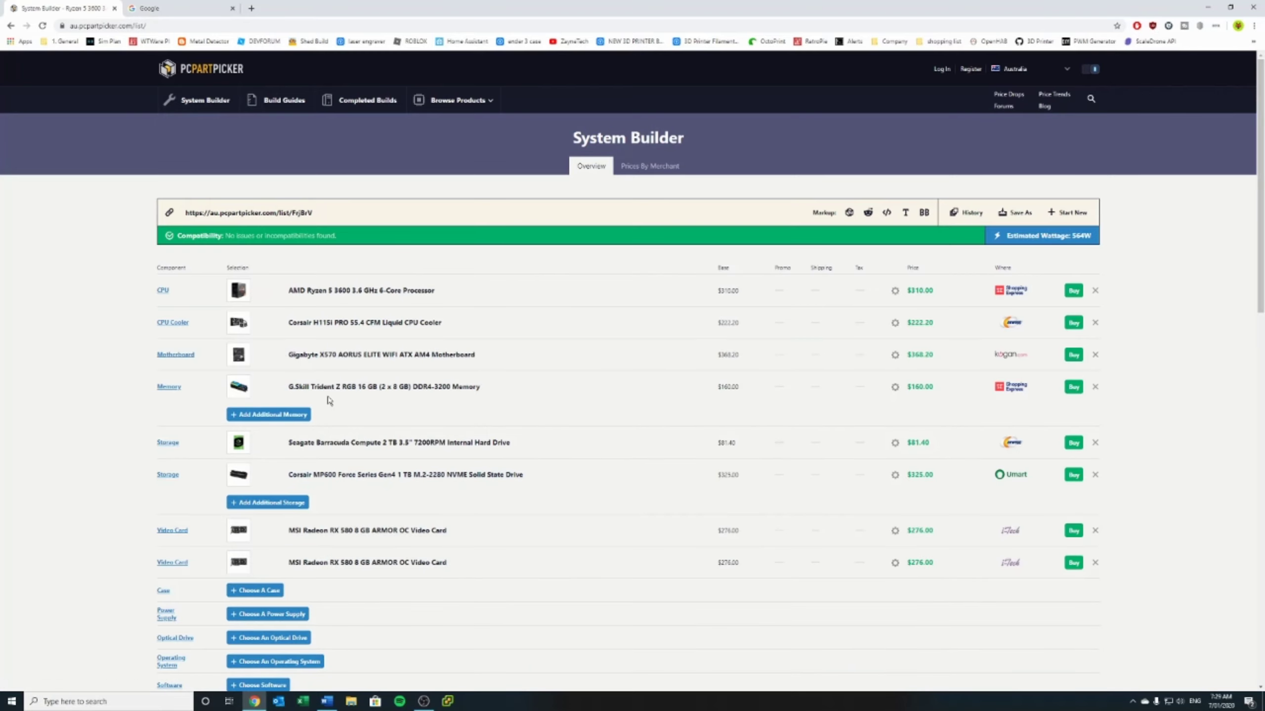
# Search the compatible cases for "masterbox 5t".
pyautogui.scroll(-1, 324, 548)
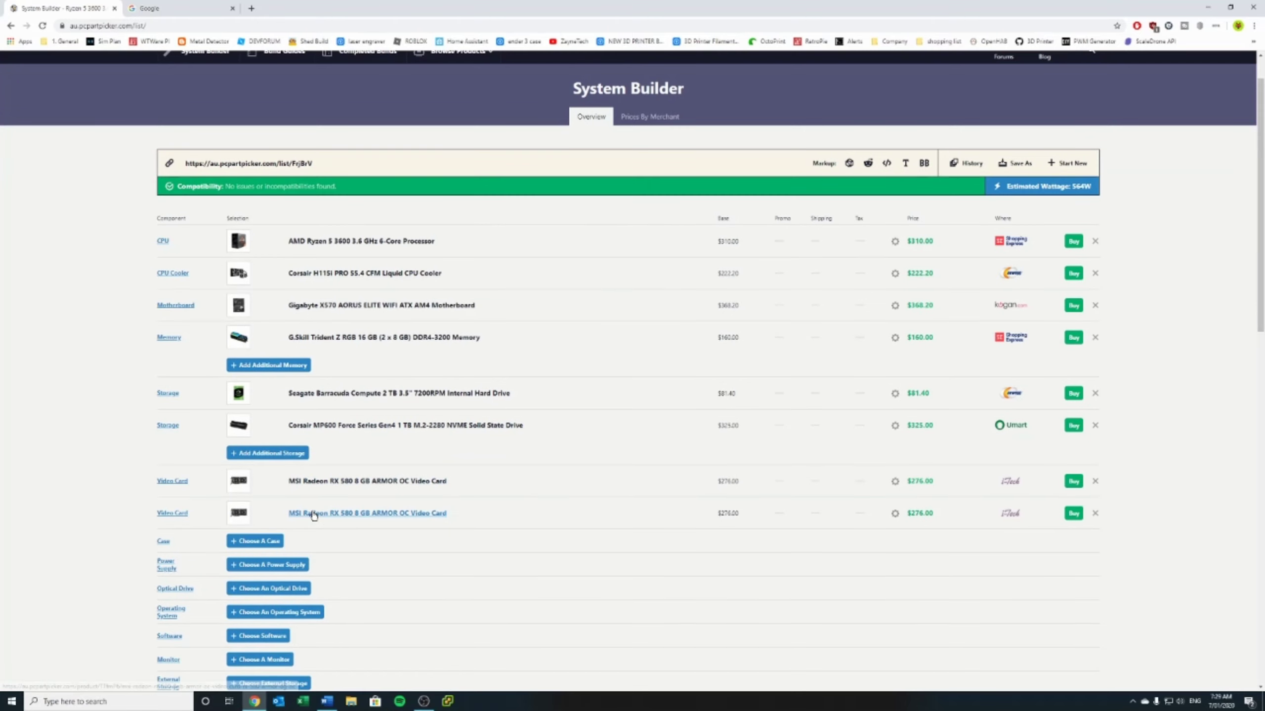
pyautogui.click(263, 541)
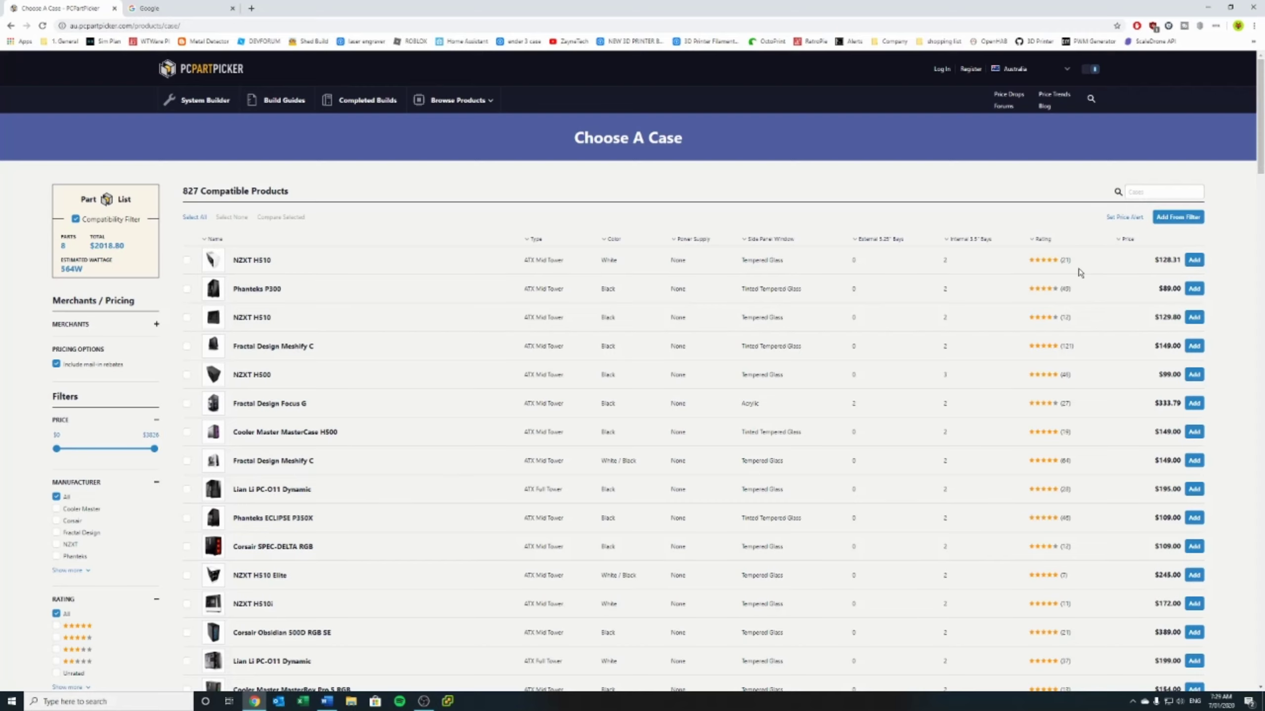
pyautogui.click(1145, 190)
pyautogui.write('masterbo')
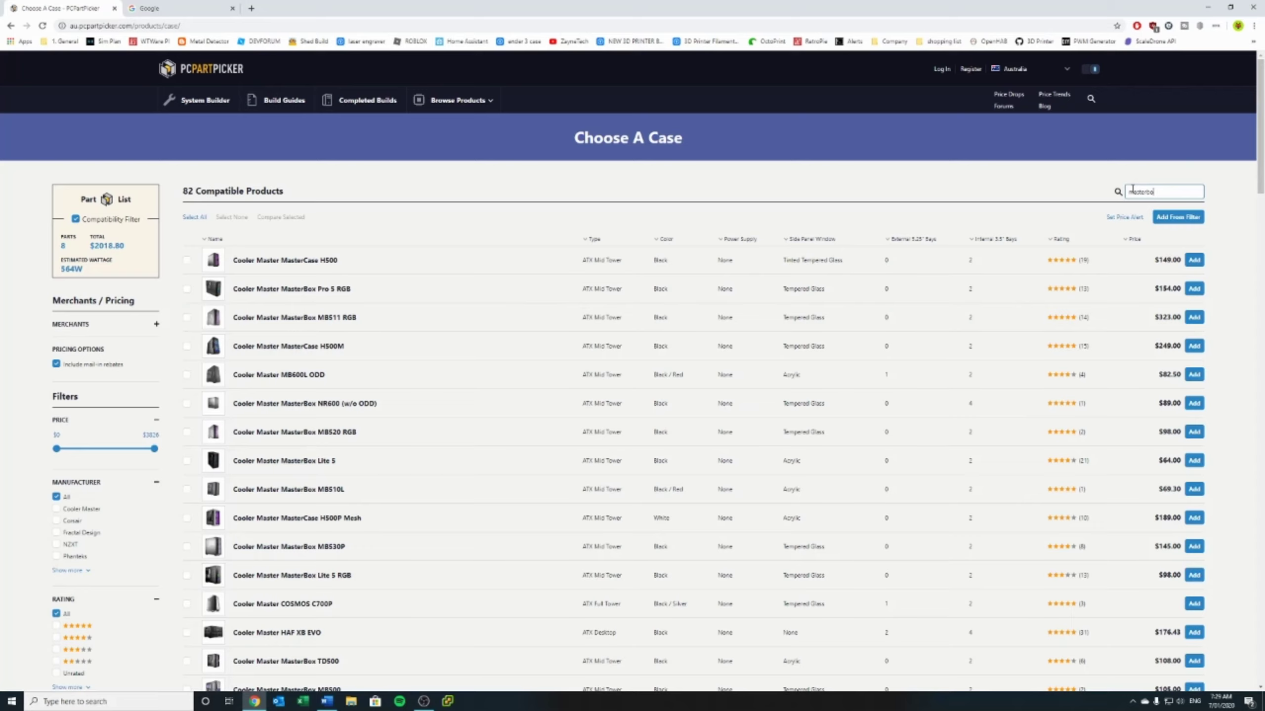
pyautogui.write('x 5t')
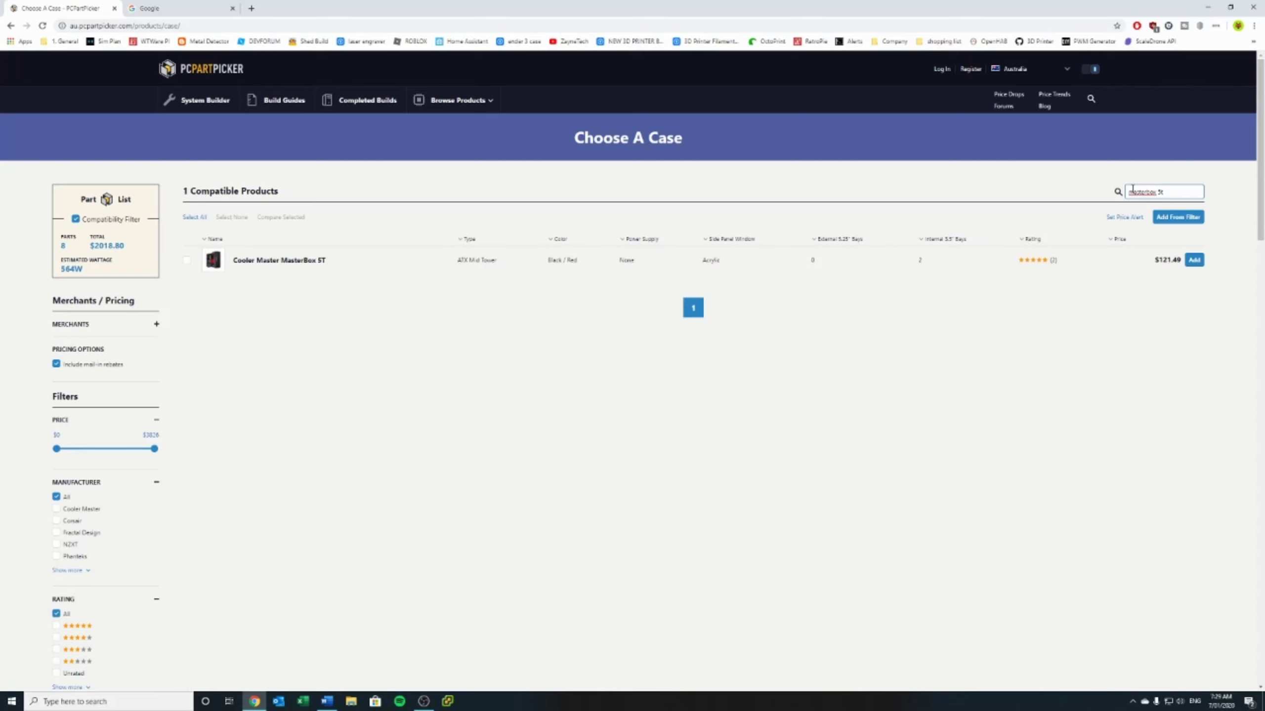
# Open the Cooler Master MasterBox 5T's product page in a new tab and add the case to the build.
pyautogui.rightClick(254, 260)
pyautogui.click(281, 266)
pyautogui.click(1194, 259)
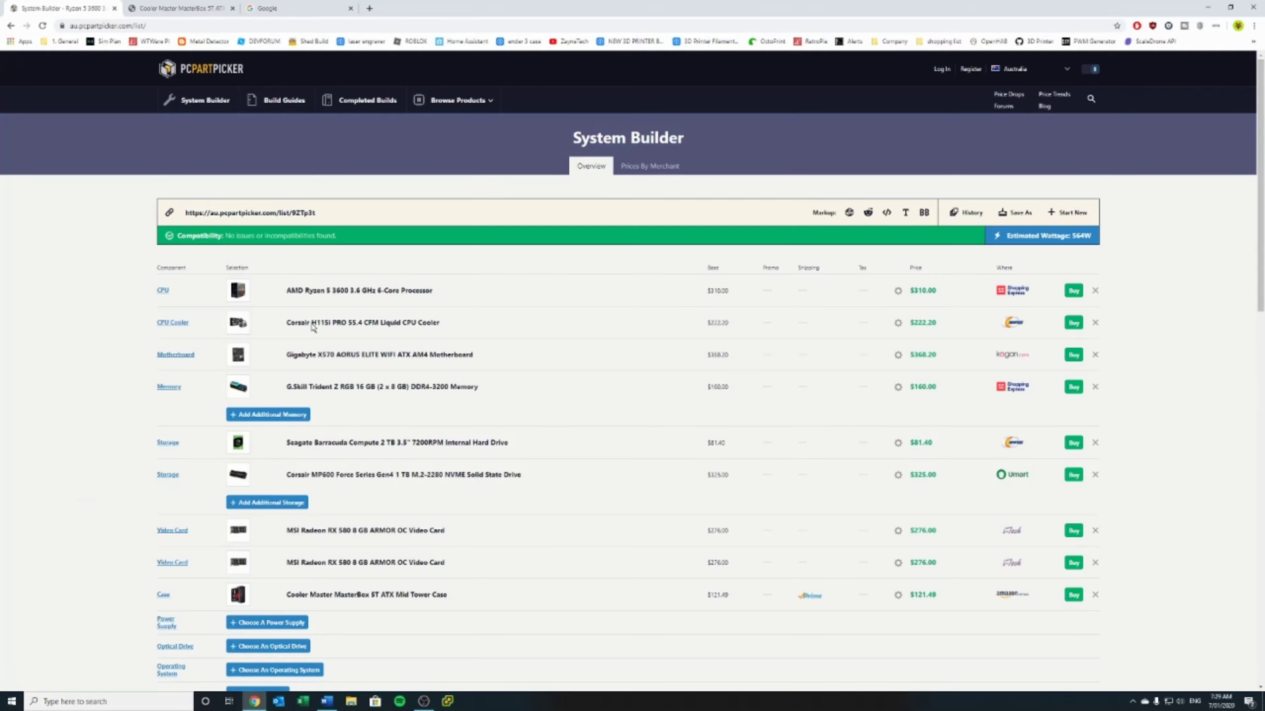
# Search the compatible power supplies for "rm550" and change the search to "rmx".
pyautogui.scroll(-4, 429, 579)
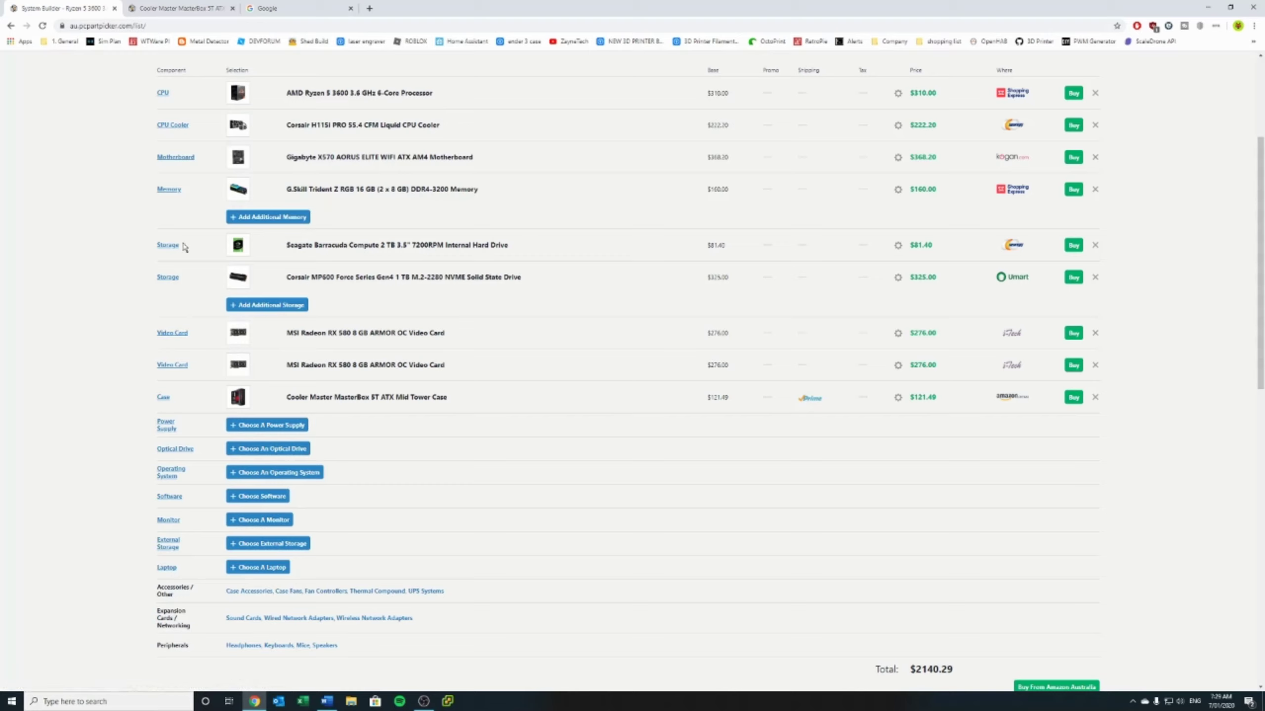
pyautogui.click(283, 425)
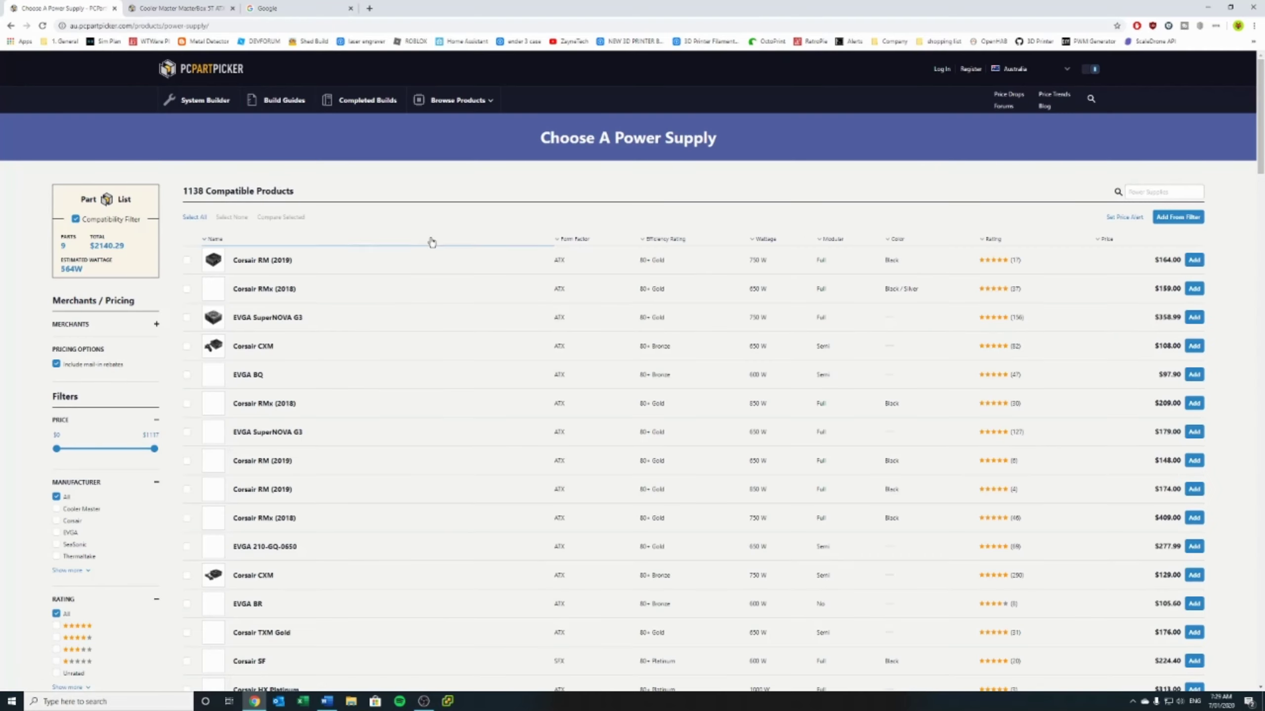
pyautogui.click(1160, 193)
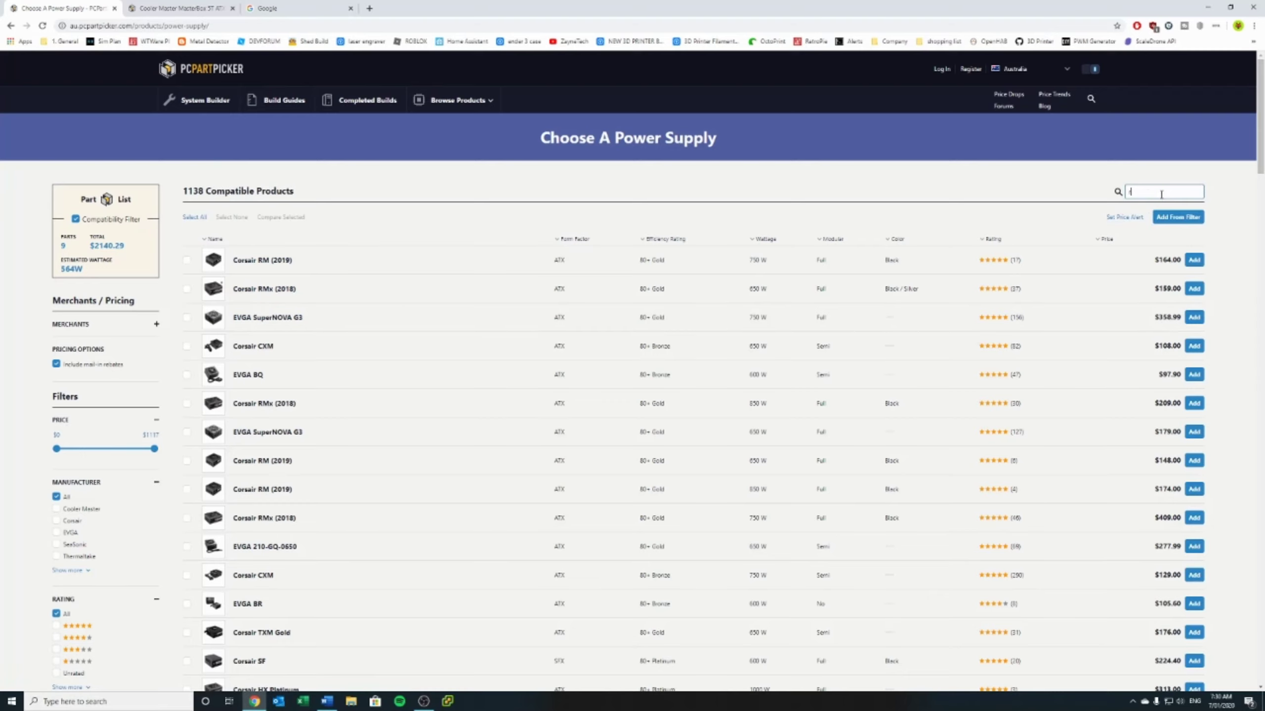
pyautogui.write('rm550')
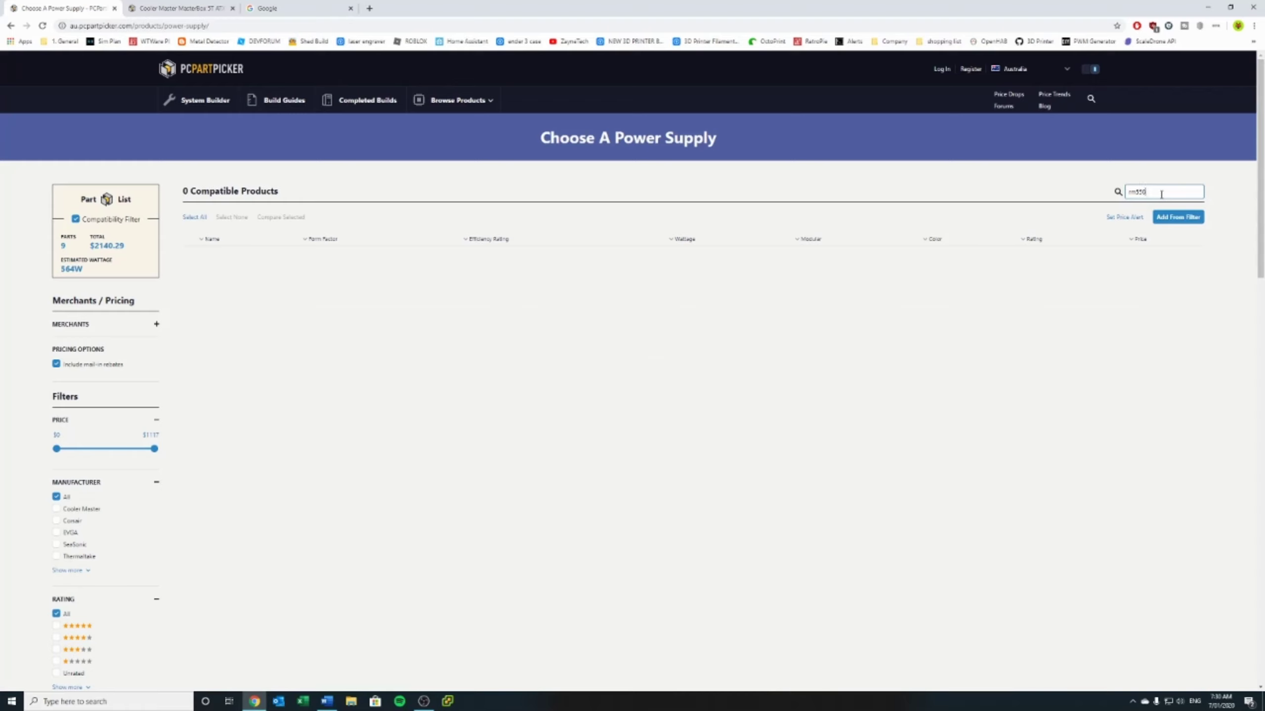
pyautogui.press('BackSpace')
pyautogui.press('BackSpace')
pyautogui.press('BackSpace')
pyautogui.write('x')
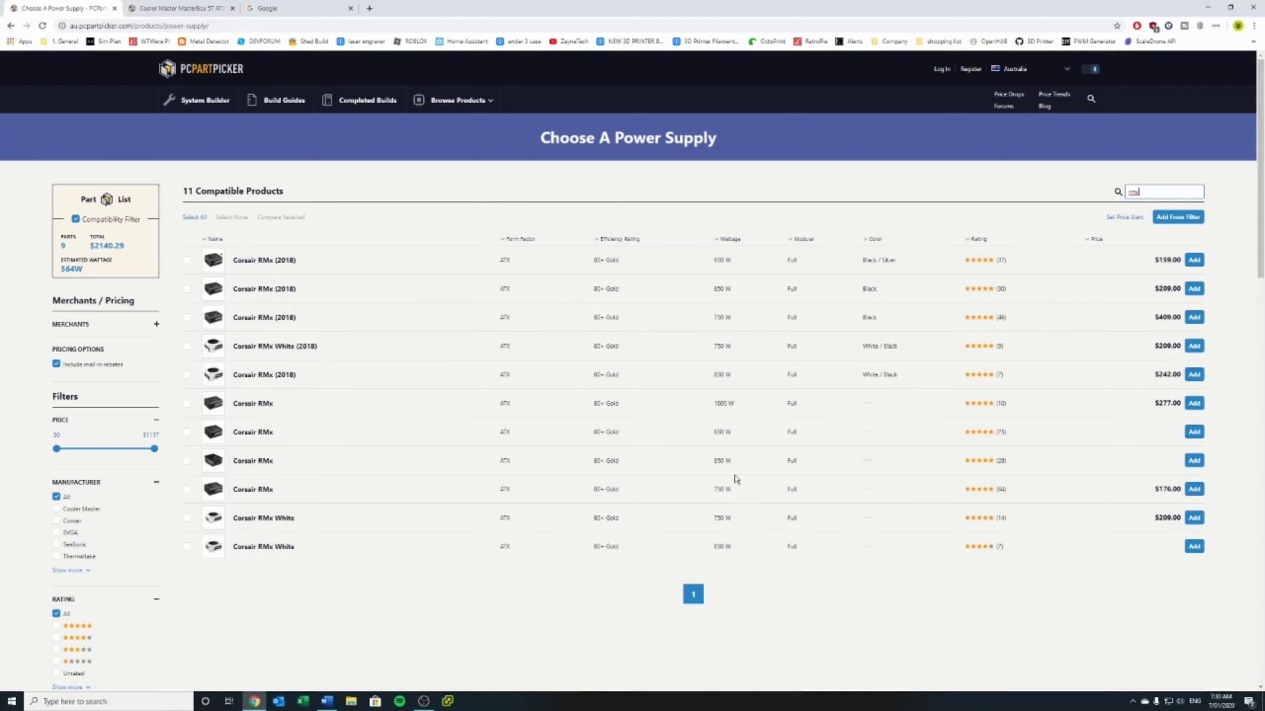
# Replace the power supply search with a Corsair manufacturer filter and sort the results by wattage.
pyautogui.press('BackSpace')
pyautogui.click(70, 521)
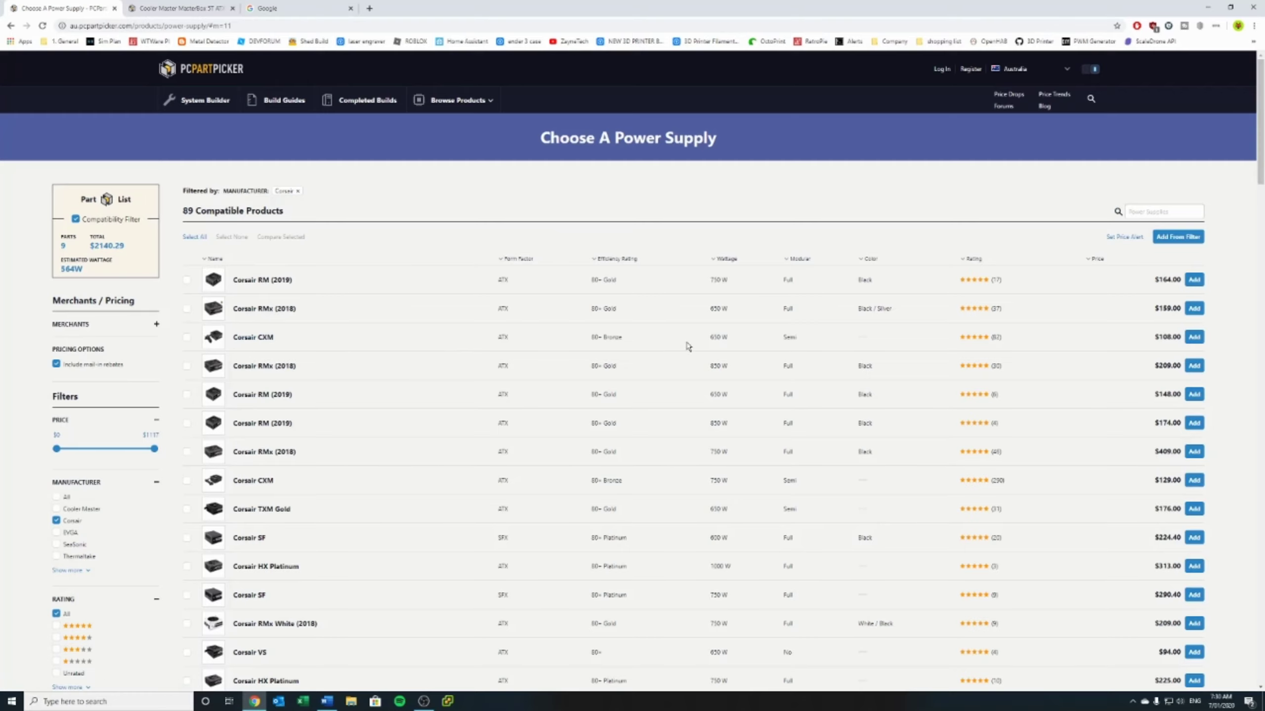
pyautogui.click(727, 258)
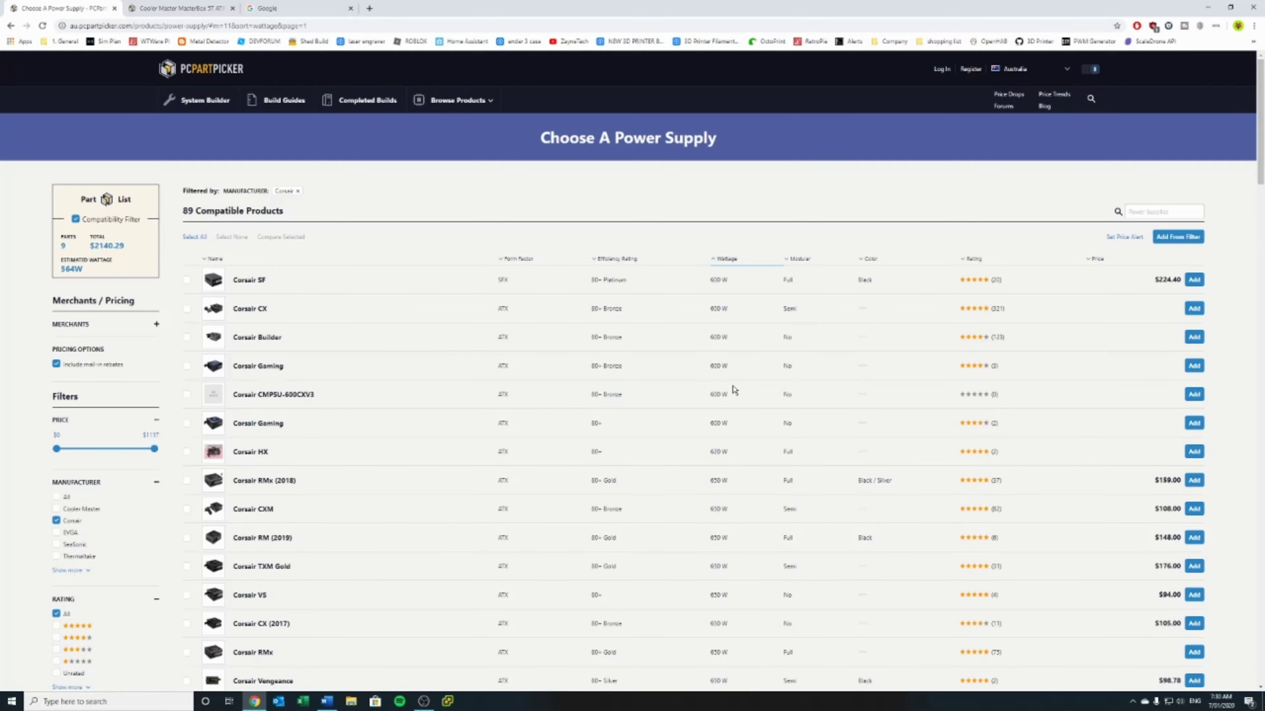
# Add the 750 W Corsair RMx White (2018) power supply to the build.
pyautogui.scroll(-10, 758, 406)
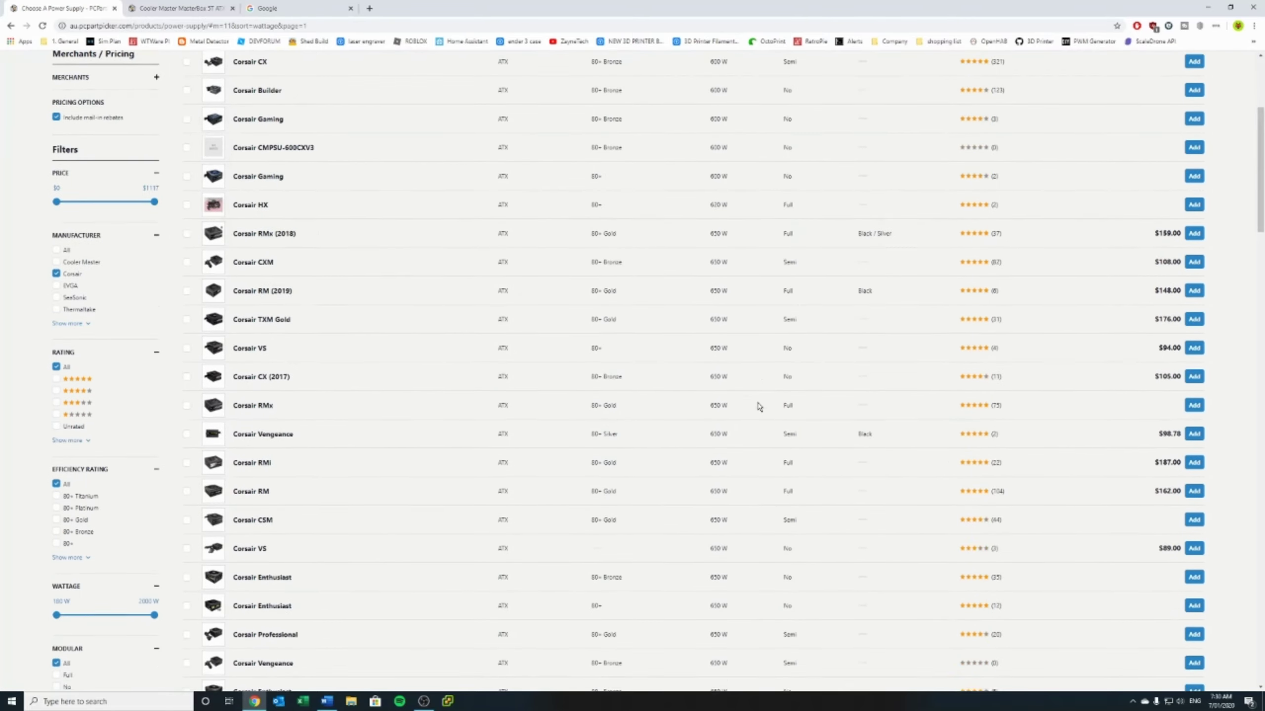
pyautogui.scroll(-9, 761, 376)
pyautogui.scroll(11, 767, 369)
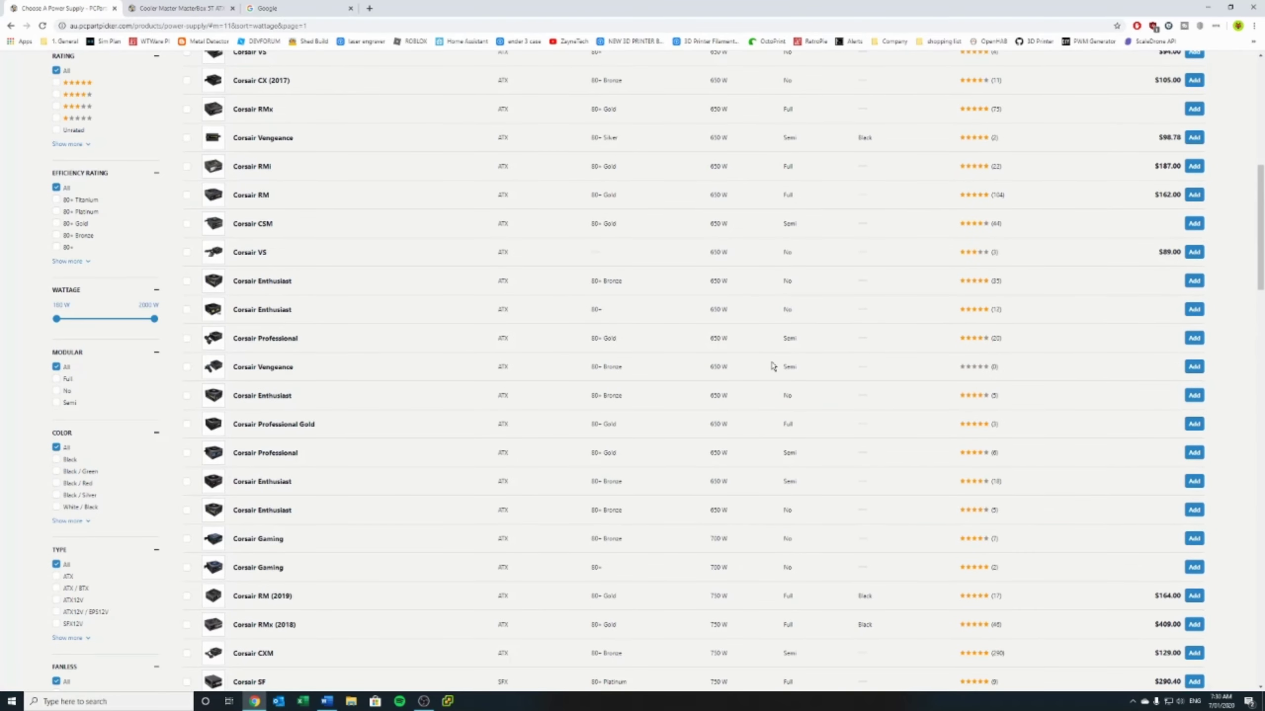
pyautogui.scroll(2, 771, 362)
pyautogui.scroll(2, 742, 294)
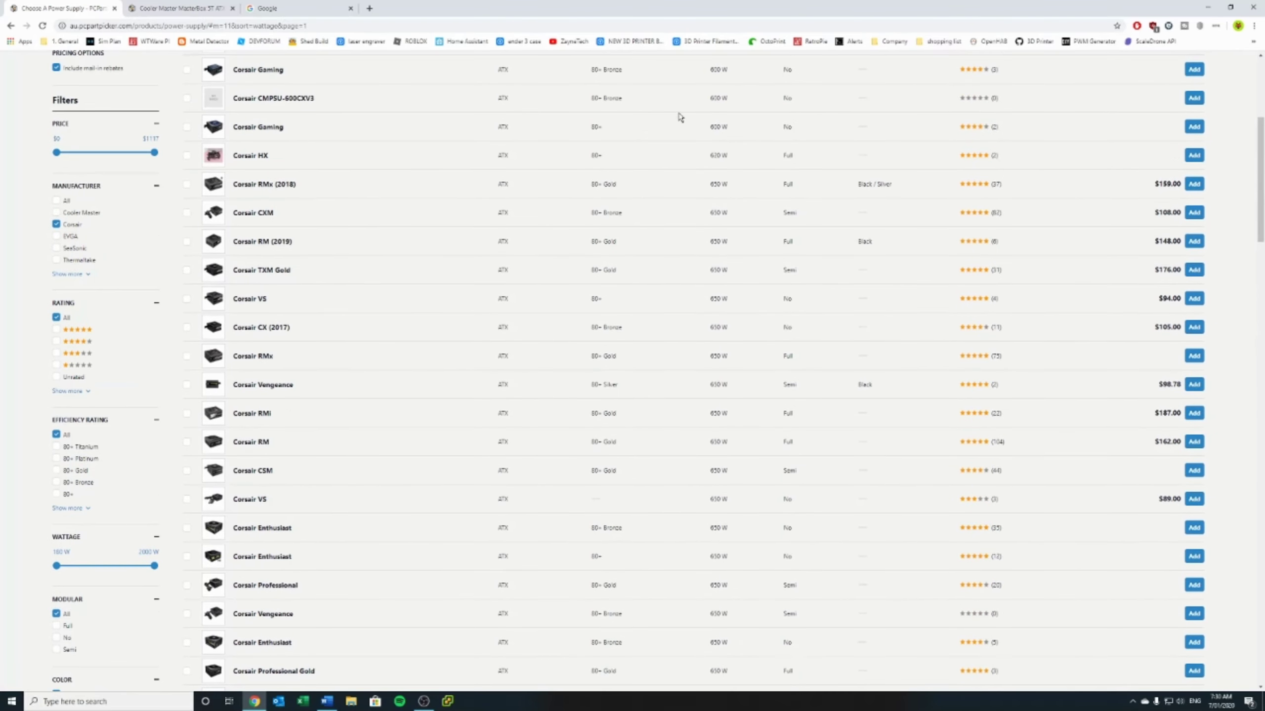
pyautogui.scroll(-9, 653, 335)
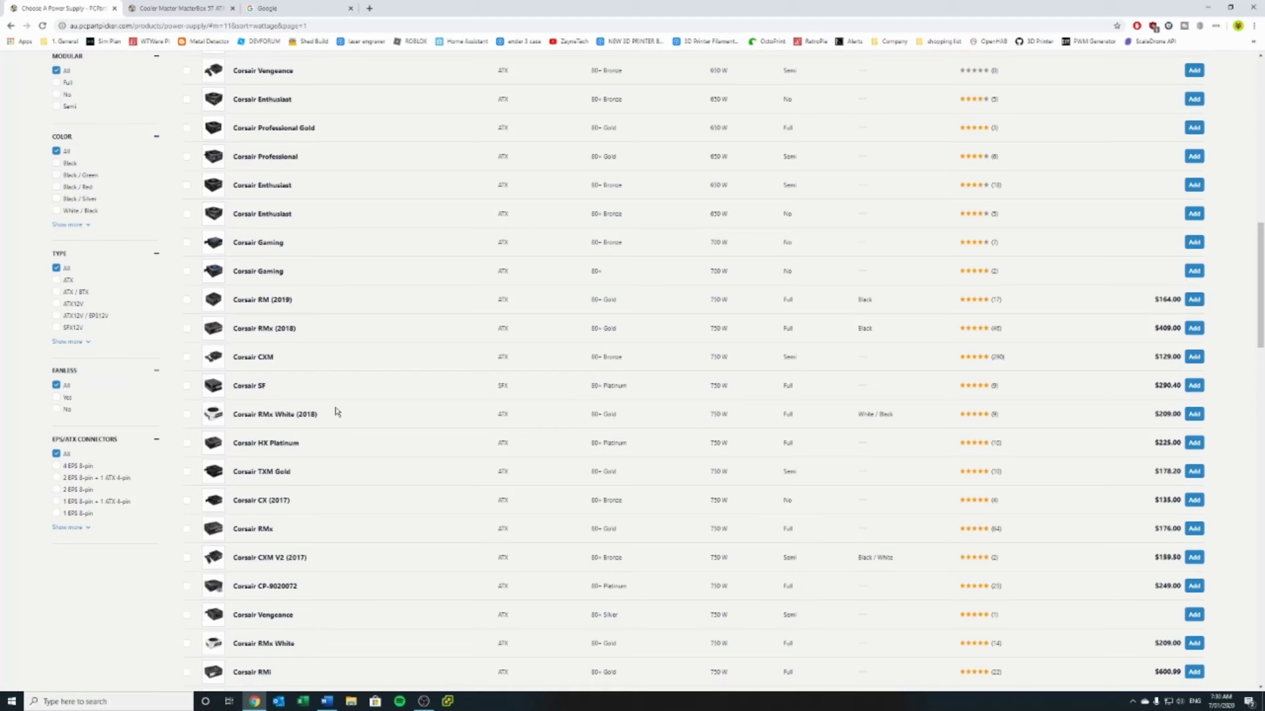
pyautogui.moveTo(699, 410); pyautogui.dragTo(761, 415)
pyautogui.click(1195, 414)
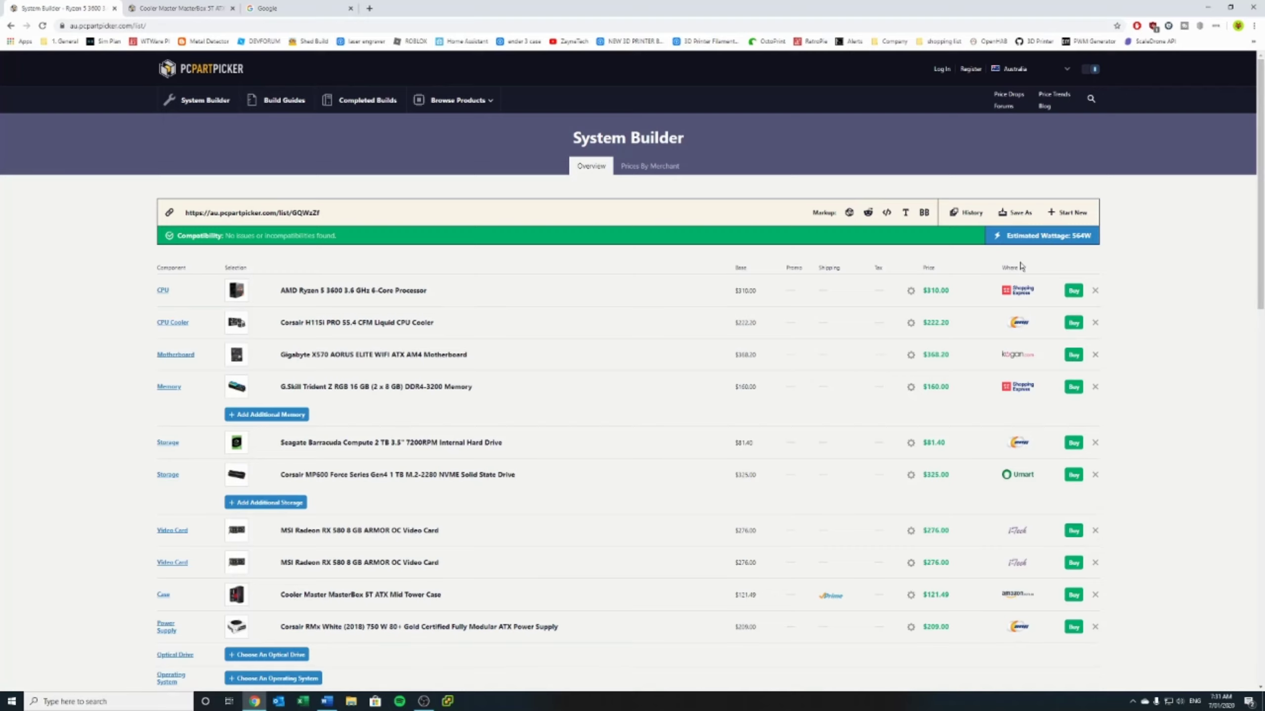
# Review the lower part of the parts list and switch to the open Cooler Master MasterBox 5T product page.
pyautogui.scroll(-5, 691, 415)
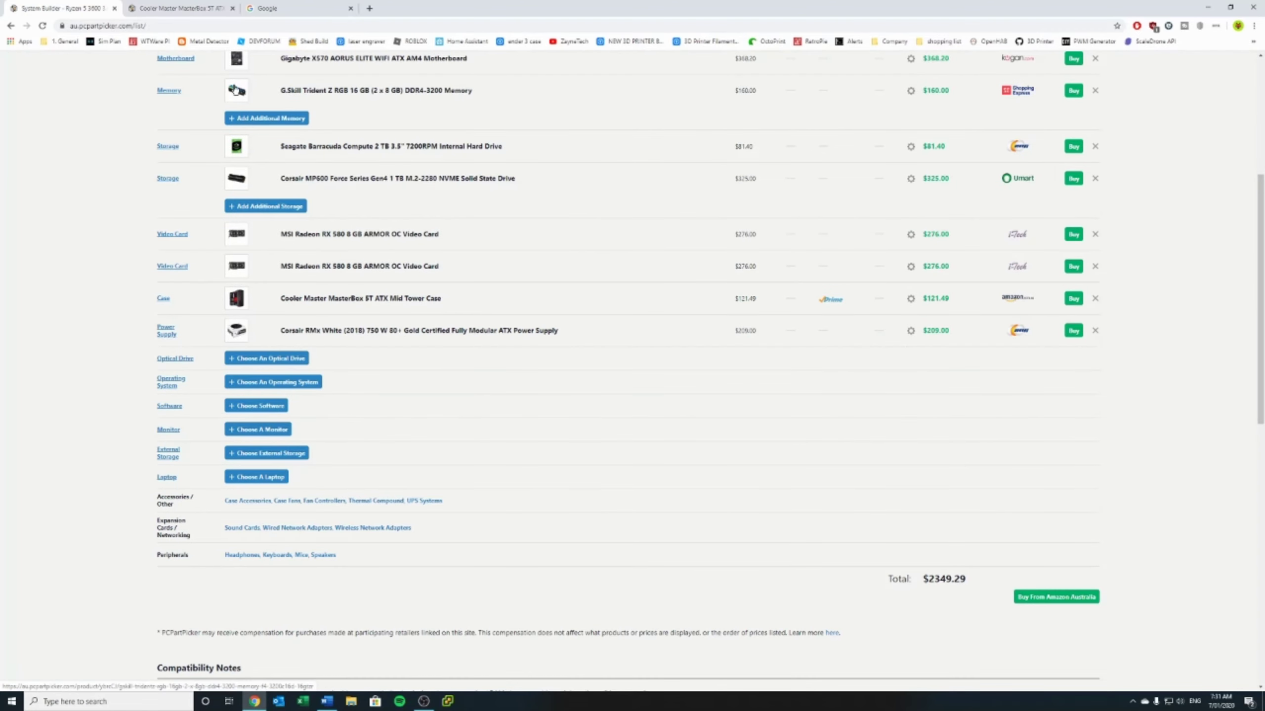
pyautogui.click(172, 8)
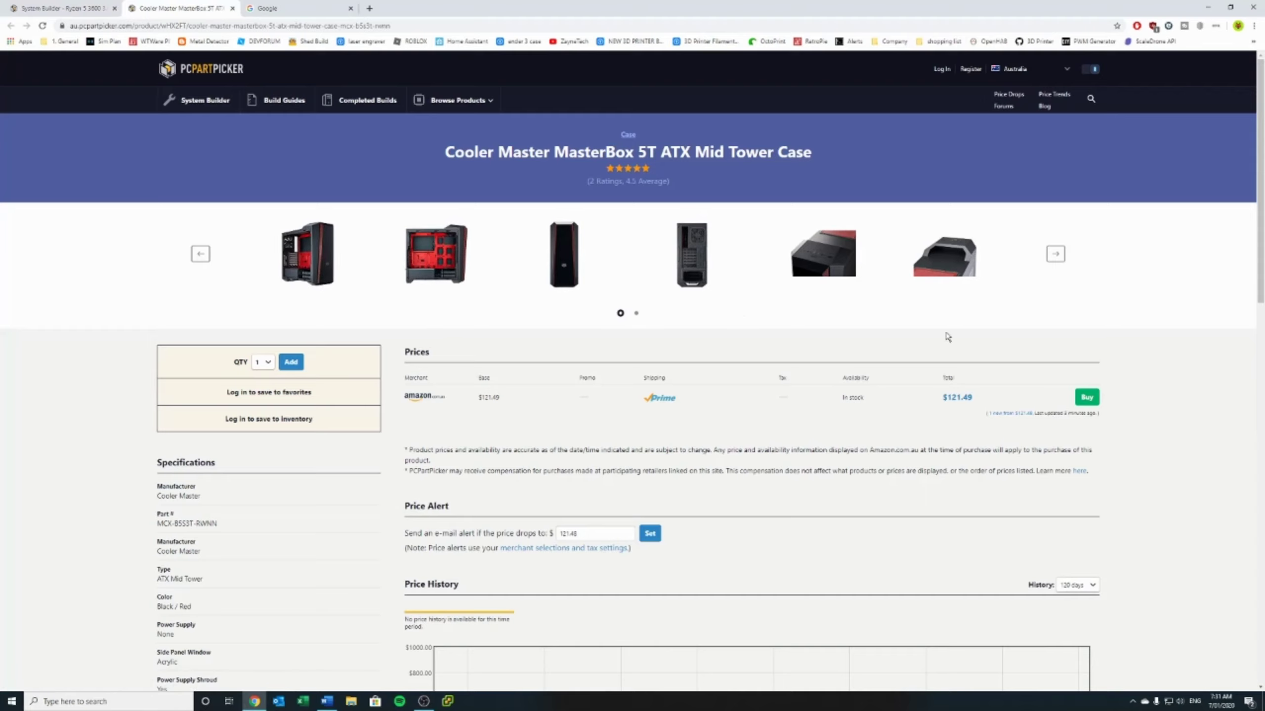
# View the Cooler Master MasterBox 5T photos from the rear view through to the last image and close the gallery.
pyautogui.click(695, 254)
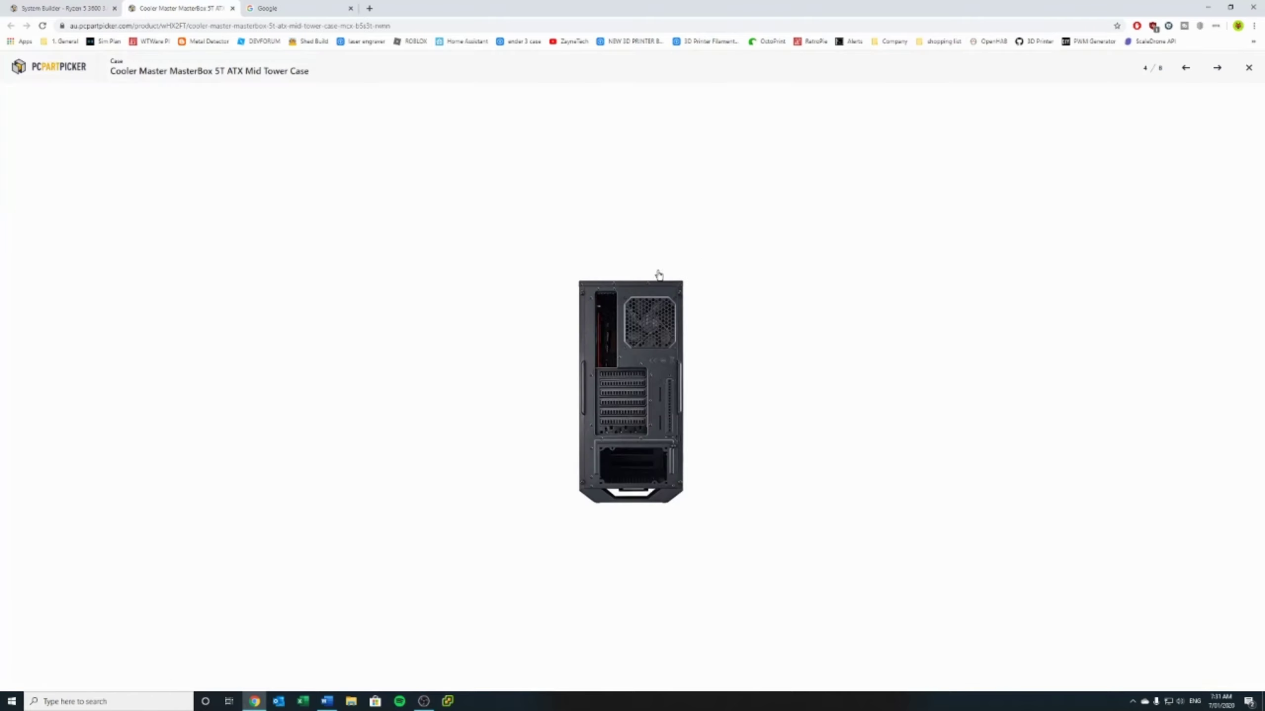
pyautogui.click(1214, 72)
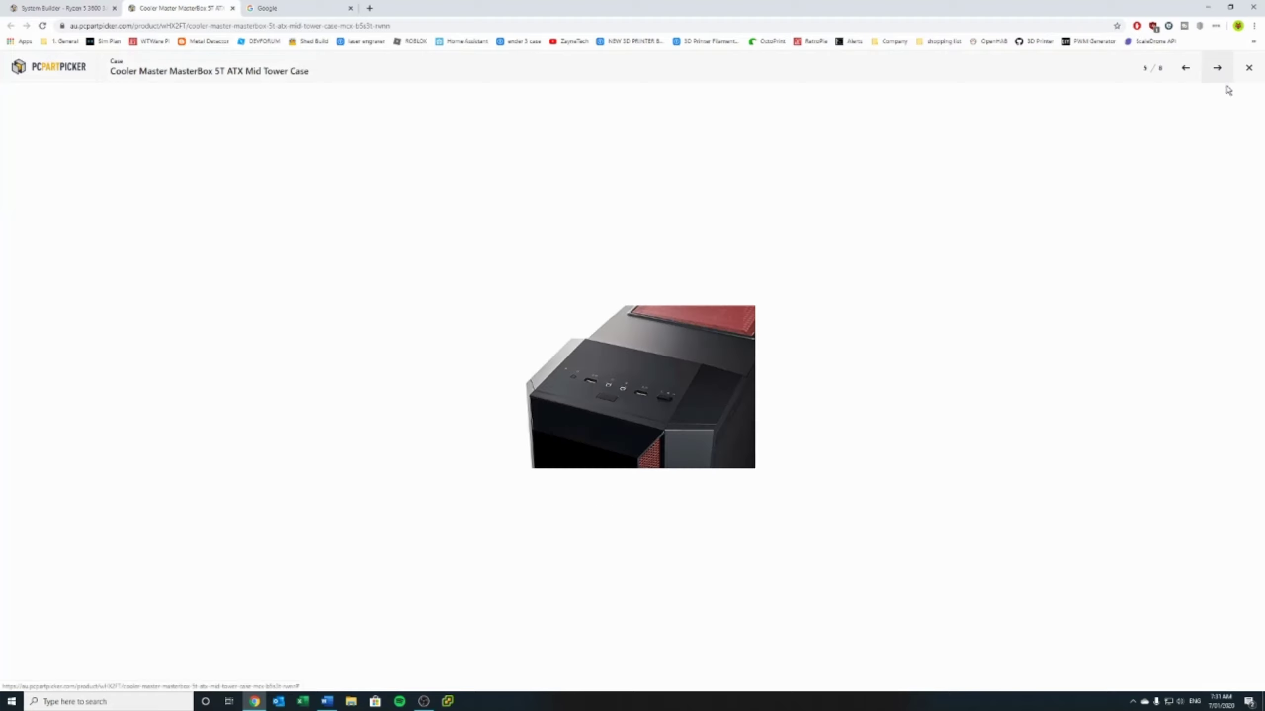
pyautogui.click(1217, 68)
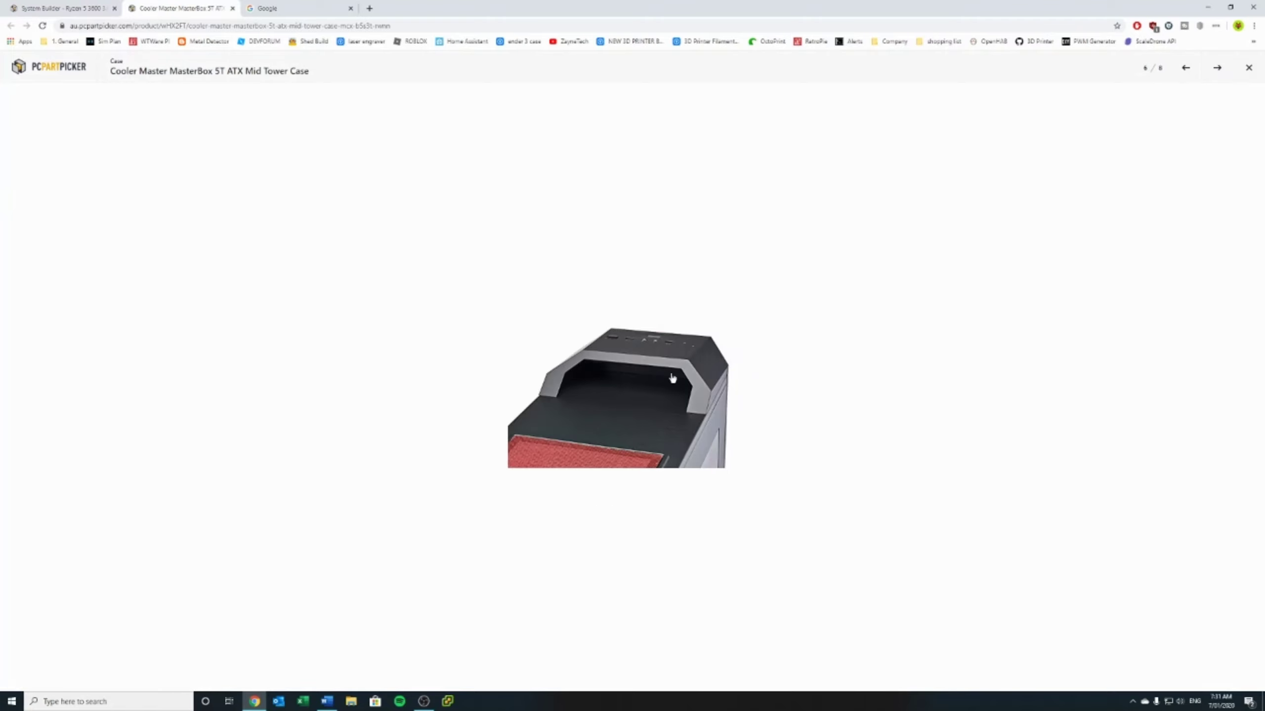
pyautogui.click(1223, 71)
pyautogui.click(1223, 71)
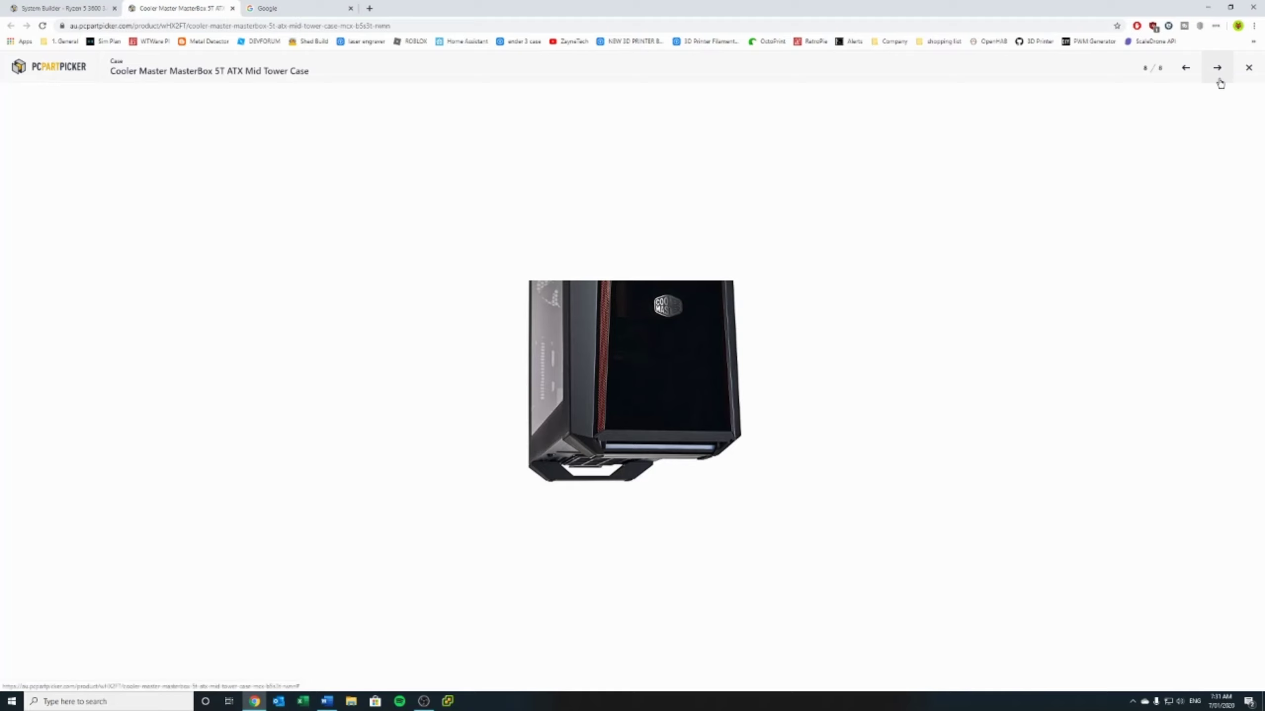
pyautogui.click(1248, 68)
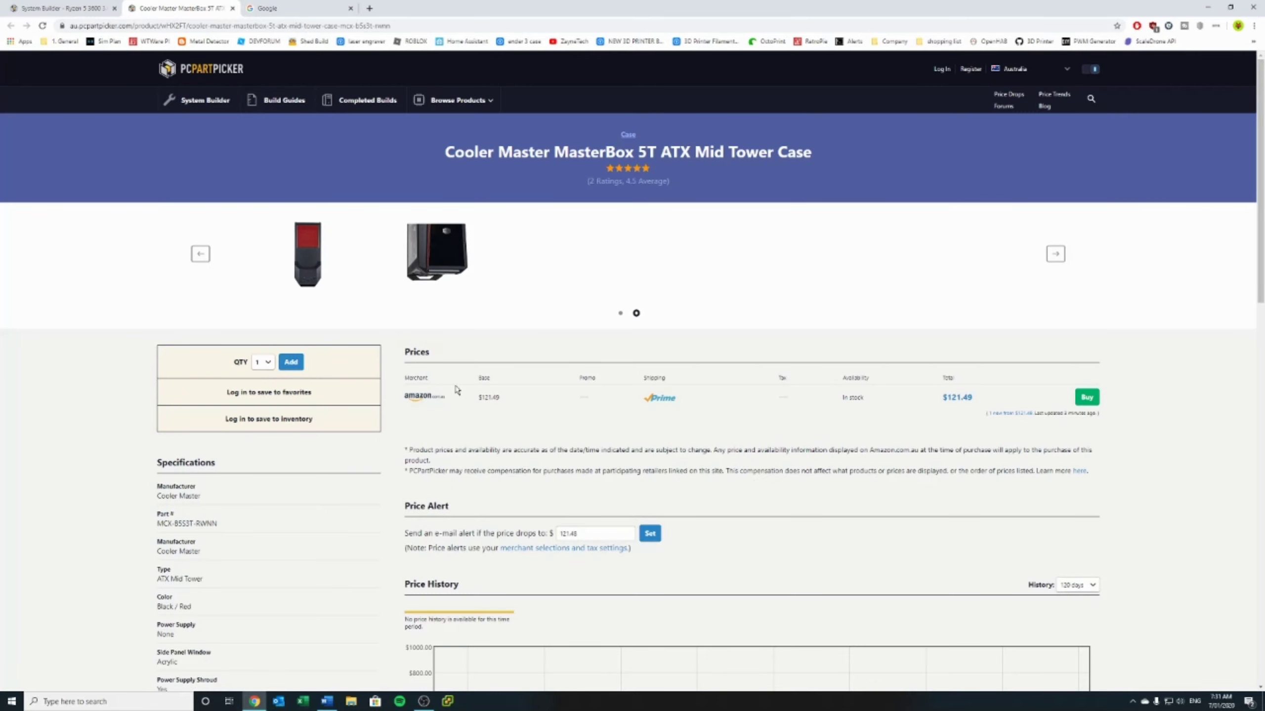
# Read the specifications and user reviews on the MasterBox 5T case page.
pyautogui.scroll(-10, 283, 381)
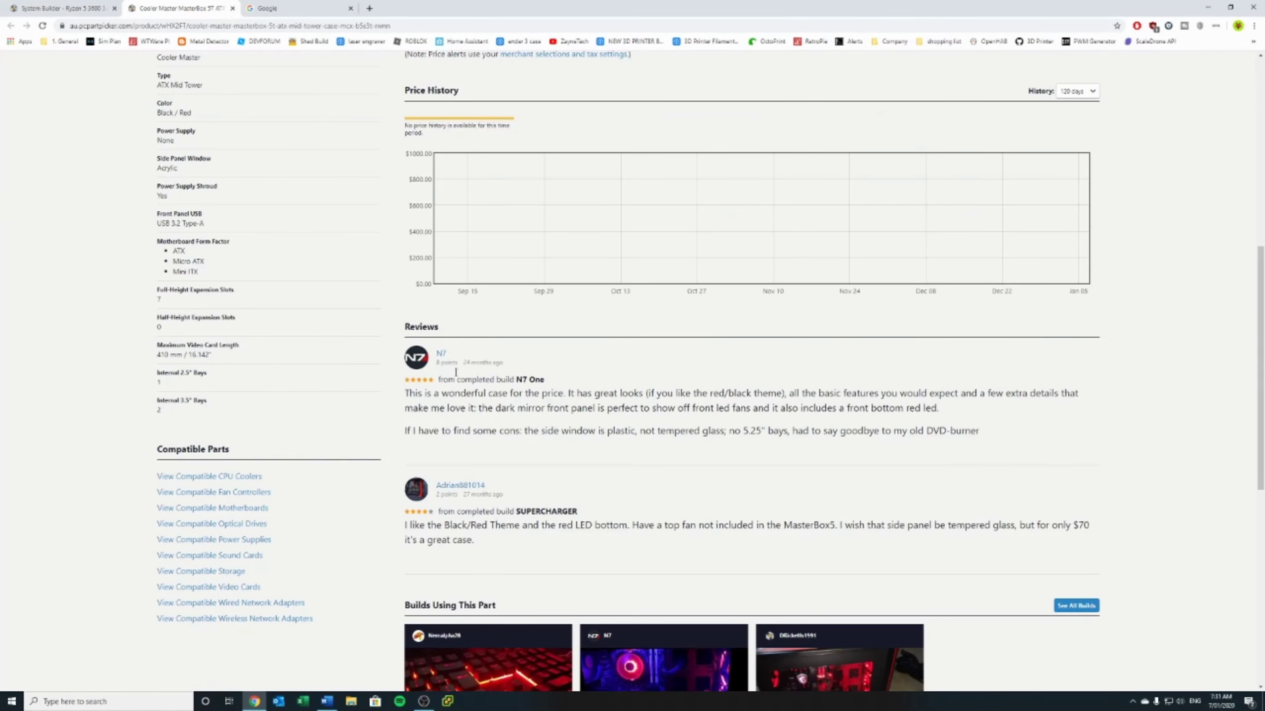
pyautogui.moveTo(438, 394); pyautogui.dragTo(954, 394)
pyautogui.click(848, 431)
# Return to the System Builder list and review the selected parts, the compatibility status and the total price.
pyautogui.click(79, 8)
pyautogui.scroll(2, 573, 581)
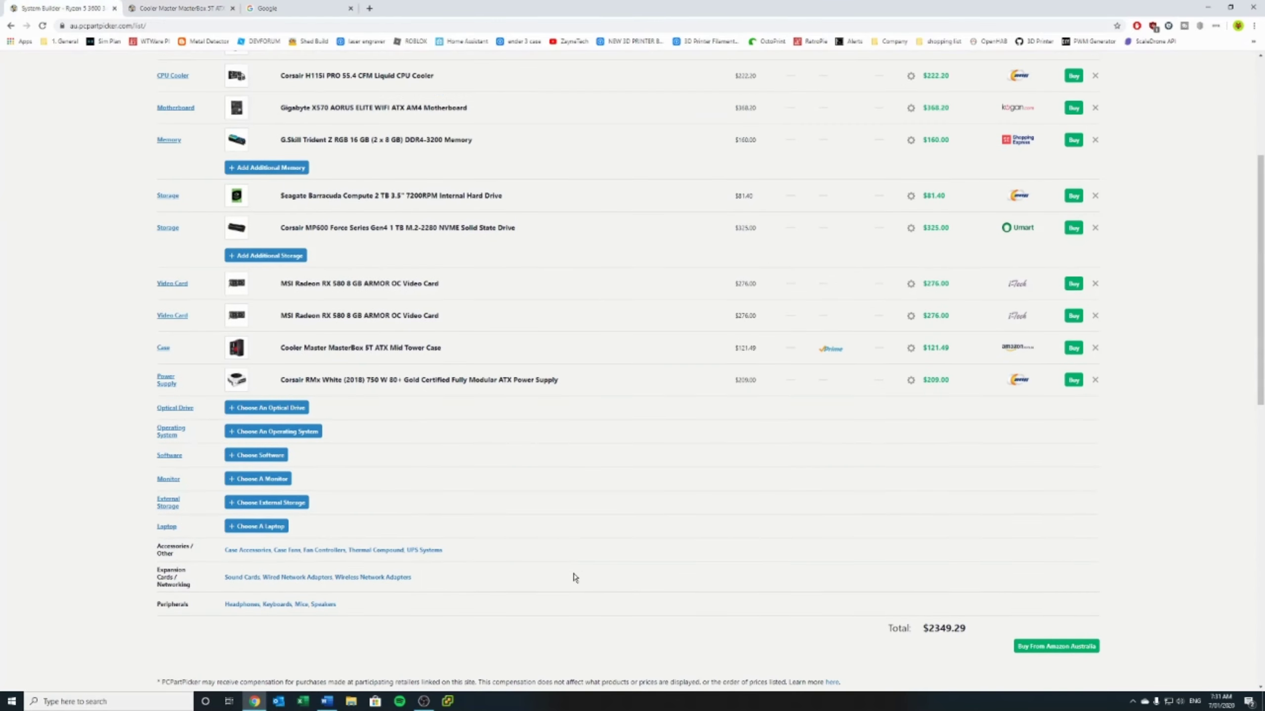
pyautogui.scroll(-3, 440, 497)
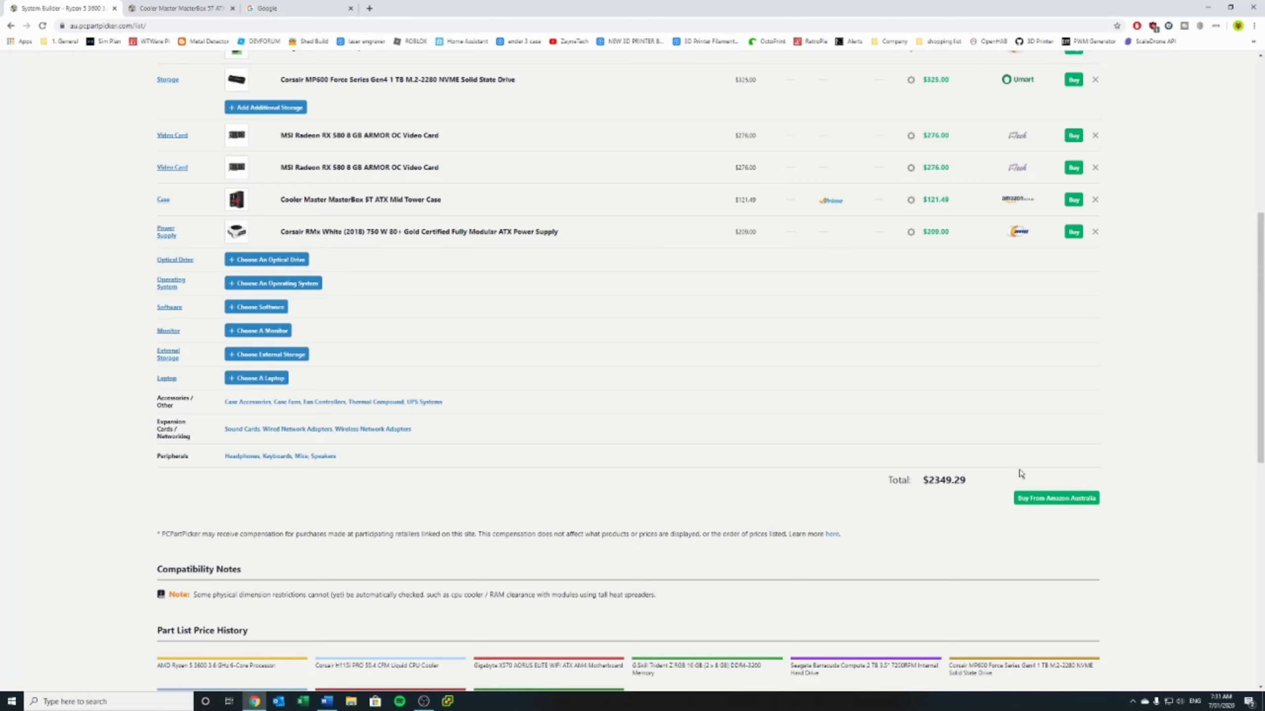
pyautogui.scroll(1, 866, 538)
pyautogui.scroll(8, 866, 538)
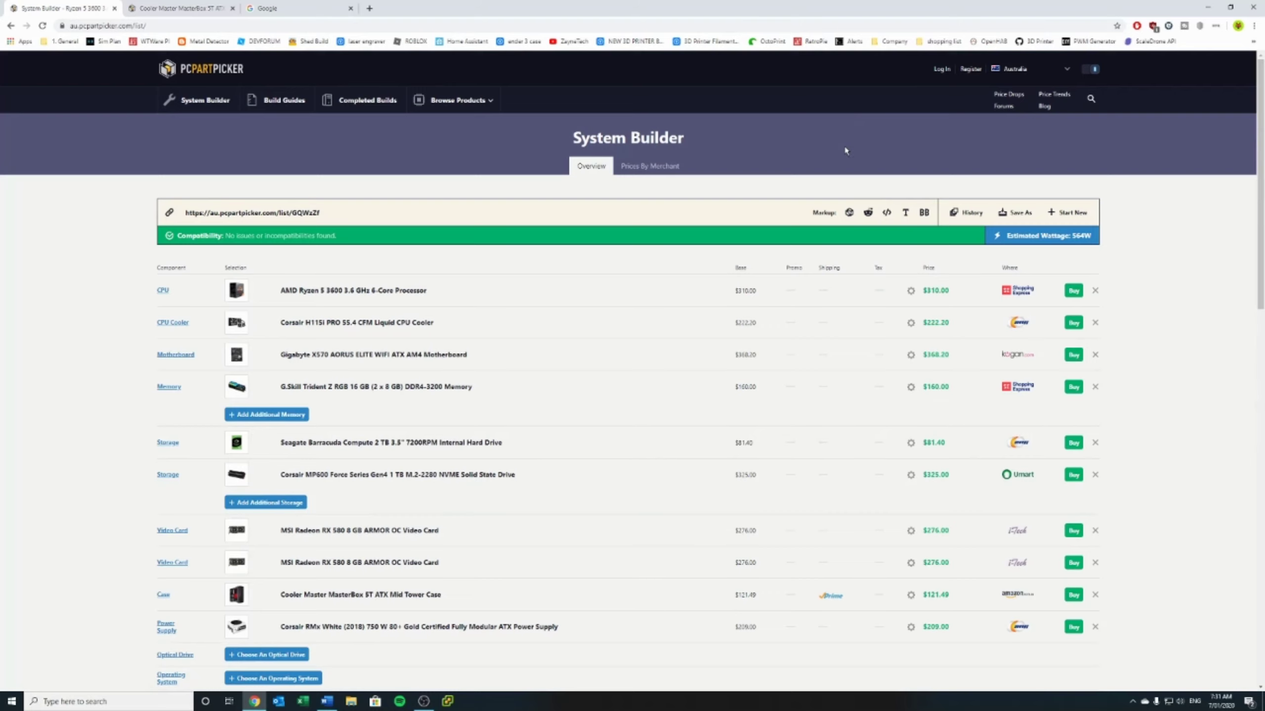
pyautogui.scroll(-8, 959, 433)
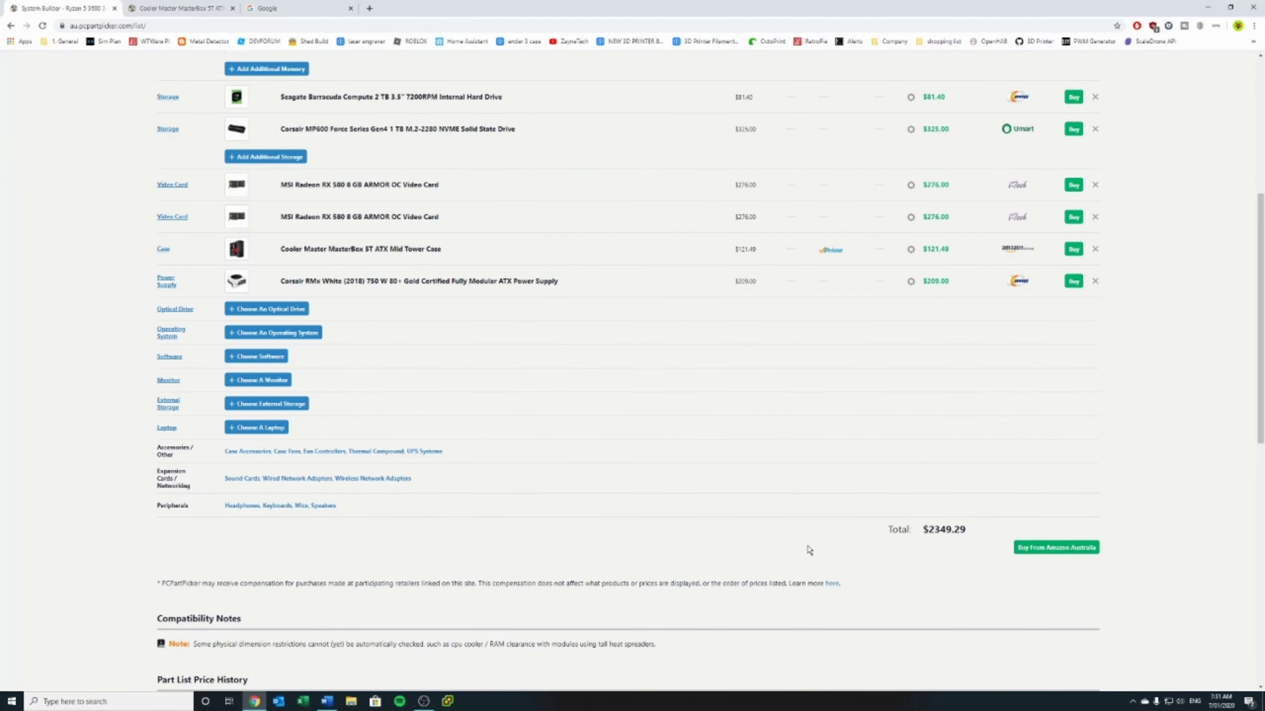
pyautogui.moveTo(919, 529); pyautogui.dragTo(1002, 527)
pyautogui.click(929, 526)
pyautogui.click(984, 526)
# Examine the compatibility notes and the part list price history chart, and return to the beginning of the list.
pyautogui.scroll(-10, 658, 480)
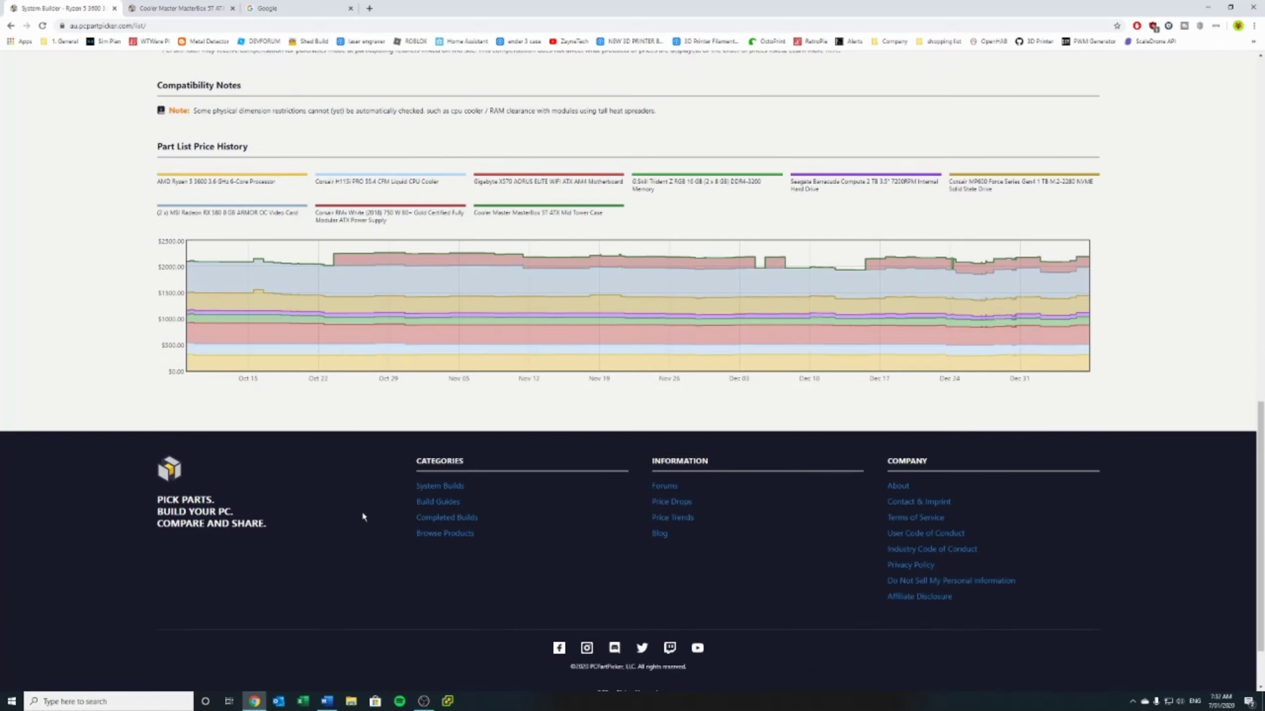
pyautogui.scroll(4, 747, 262)
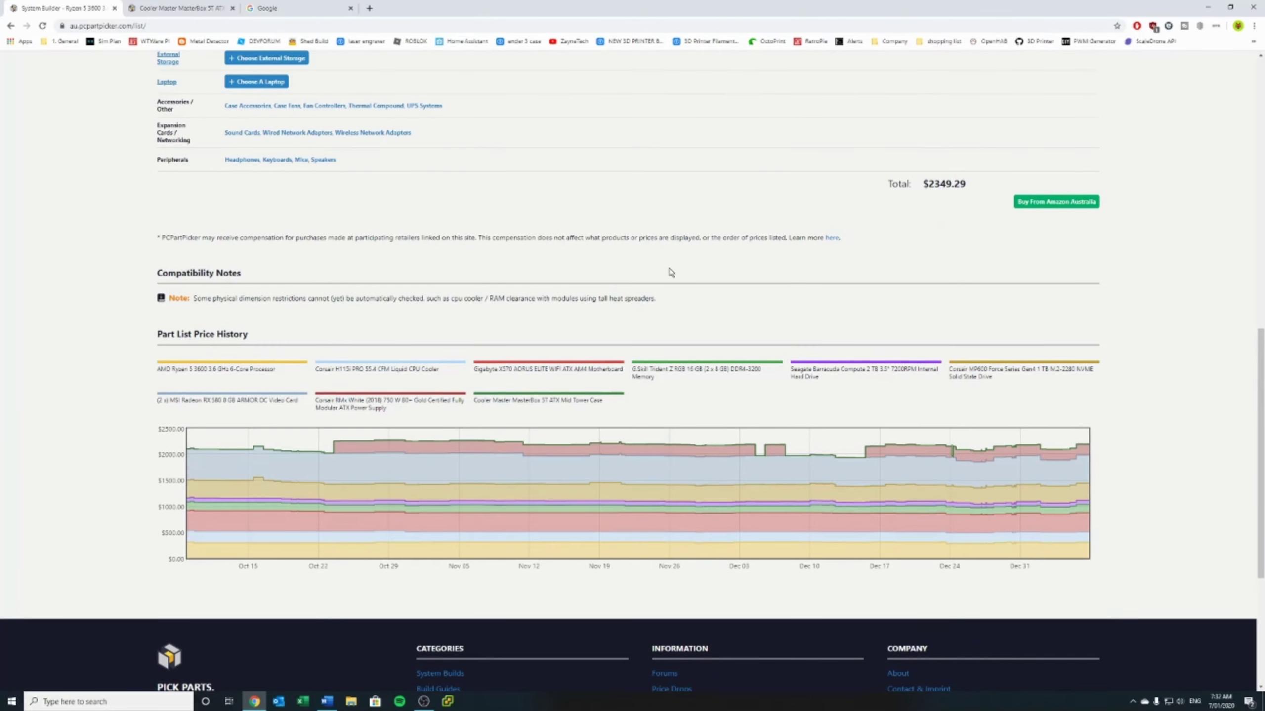
pyautogui.scroll(8, 671, 273)
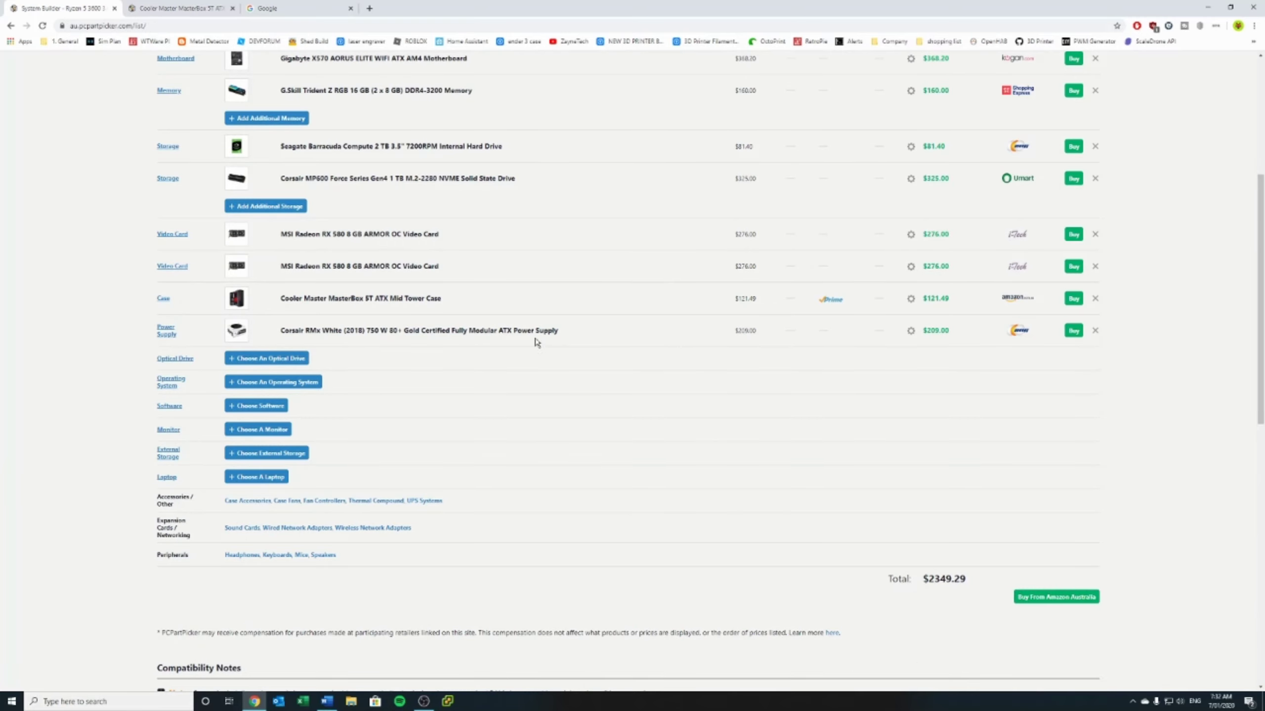
pyautogui.scroll(6, 593, 350)
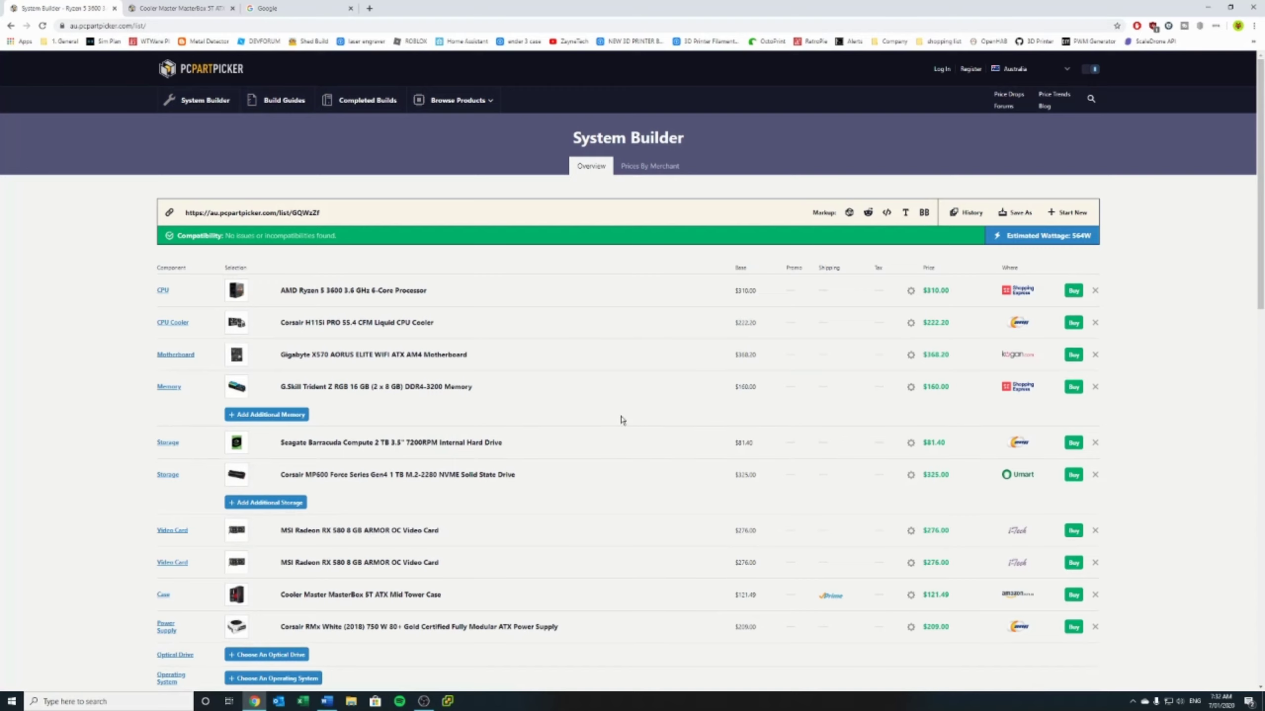
# Look over the chosen components once more and check the shareable link of the parts list.
pyautogui.scroll(-5, 89, 437)
pyautogui.scroll(5, 278, 349)
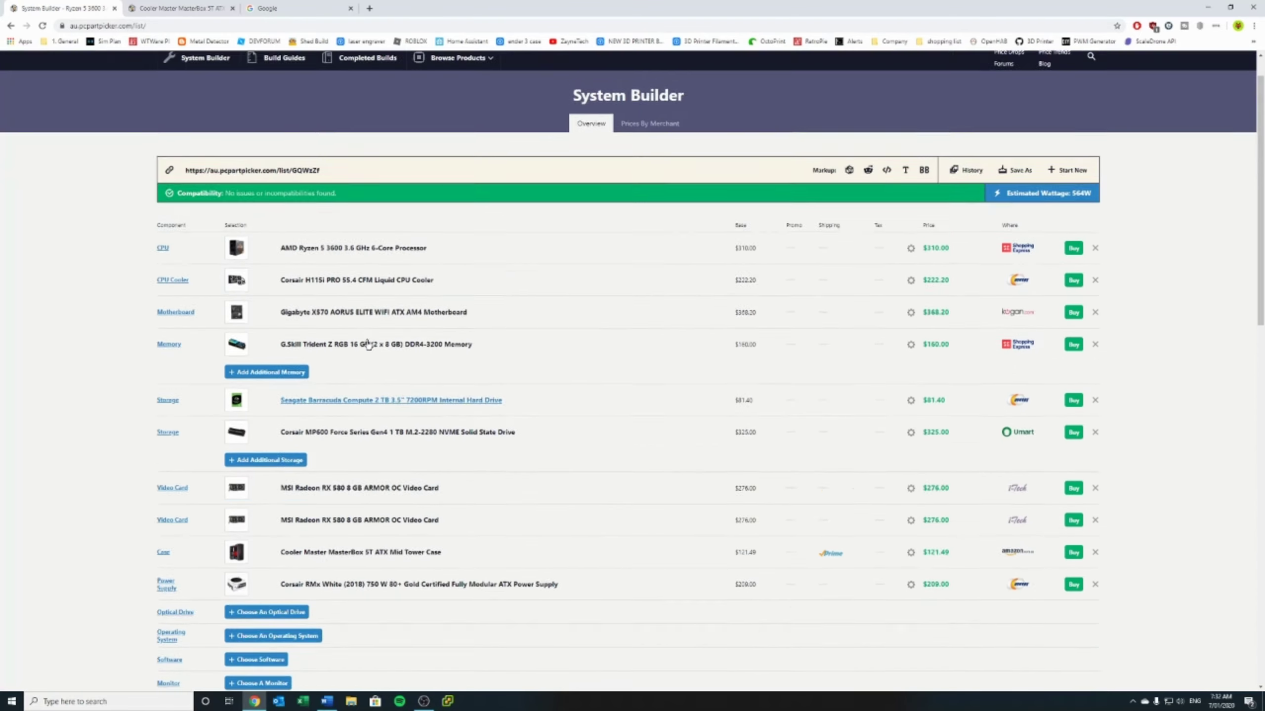
pyautogui.click(345, 215)
pyautogui.click(6, 206)
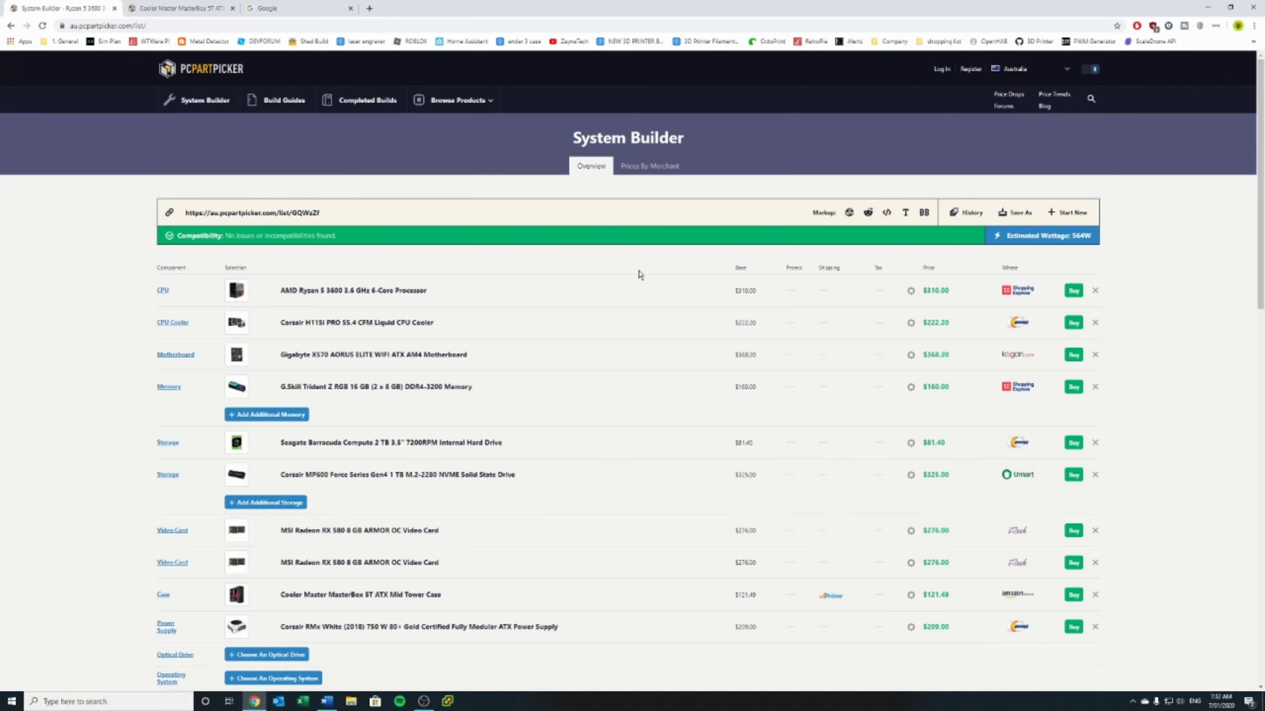
pyautogui.scroll(-3, 639, 275)
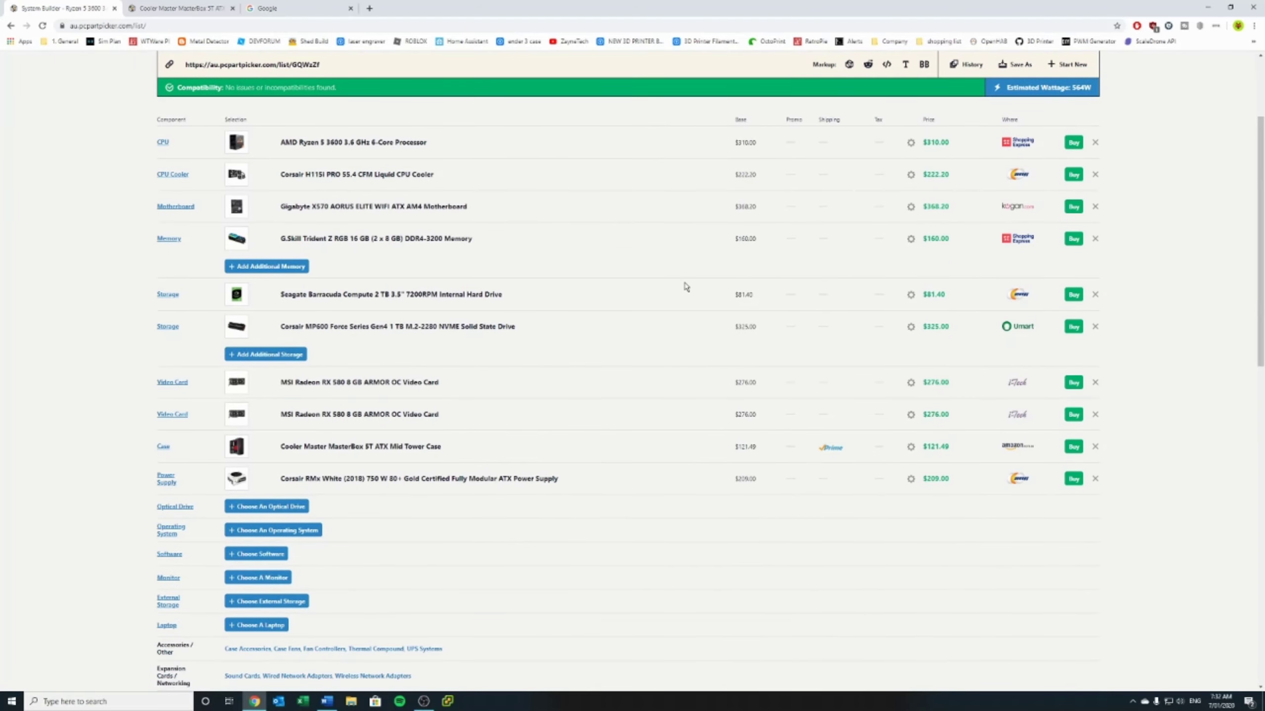